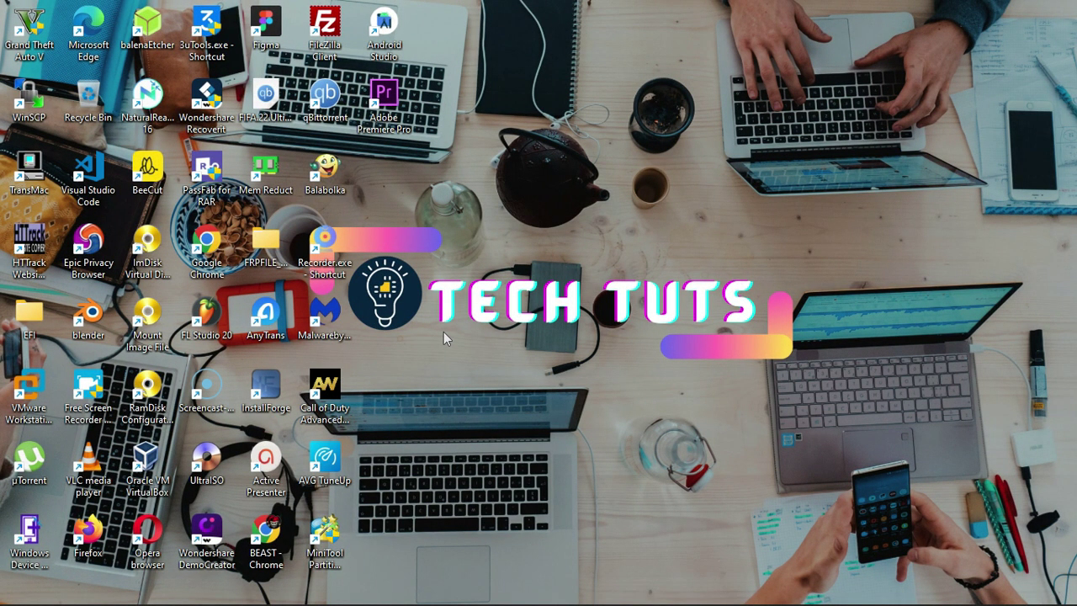
double_click(267, 539)
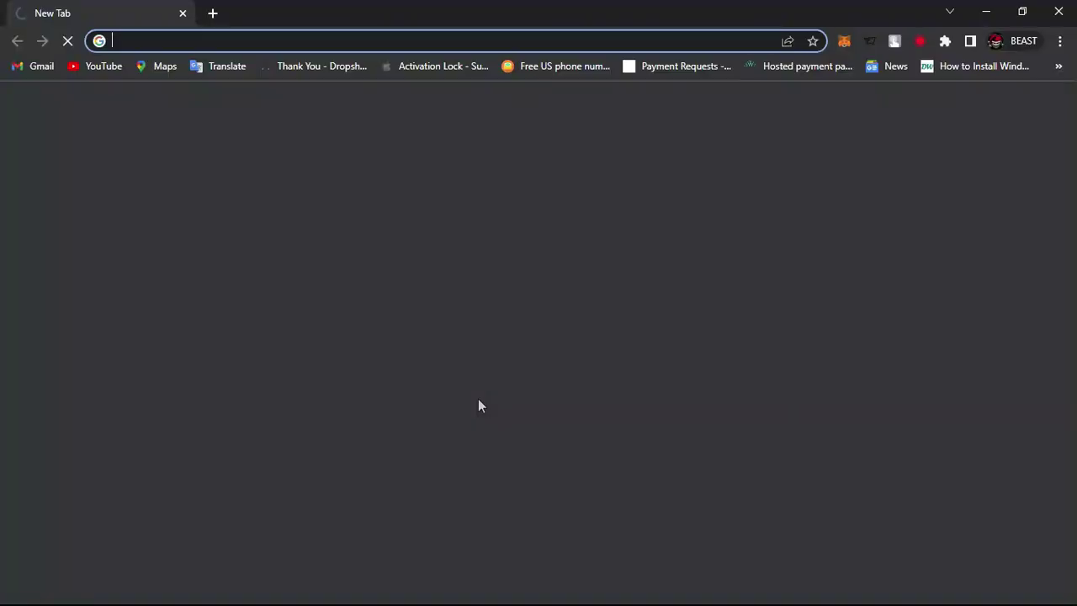
type("https://archive.org/details/Windows_Tiny7")
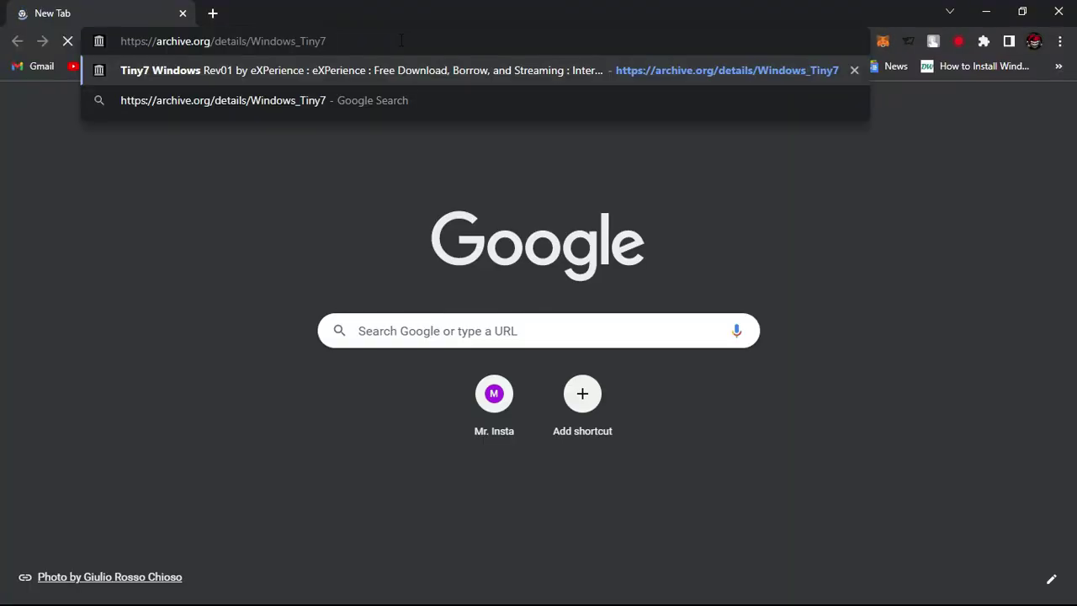
key("Return")
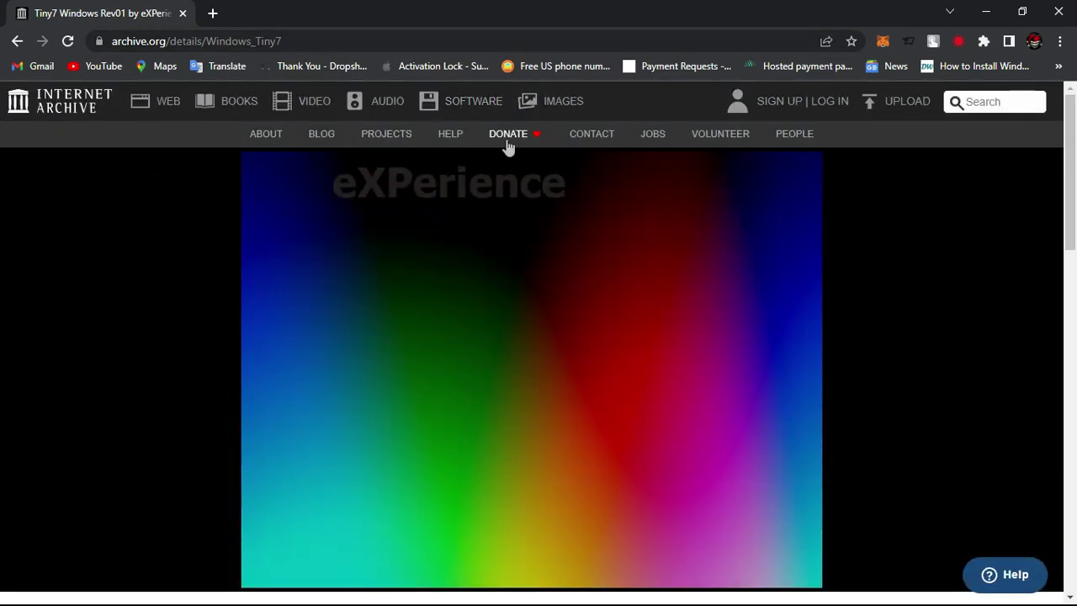
Step: Download the ISO image from the Tiny7 page's download options
left_click_drag(1076, 204, 1030, 397)
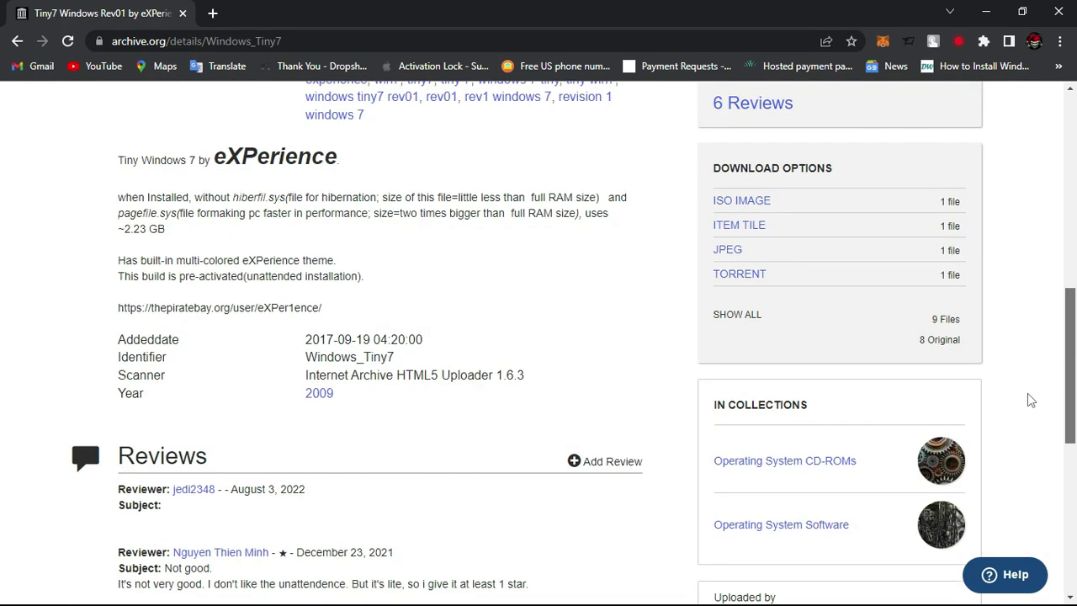
scroll(1027, 393, "up", 1)
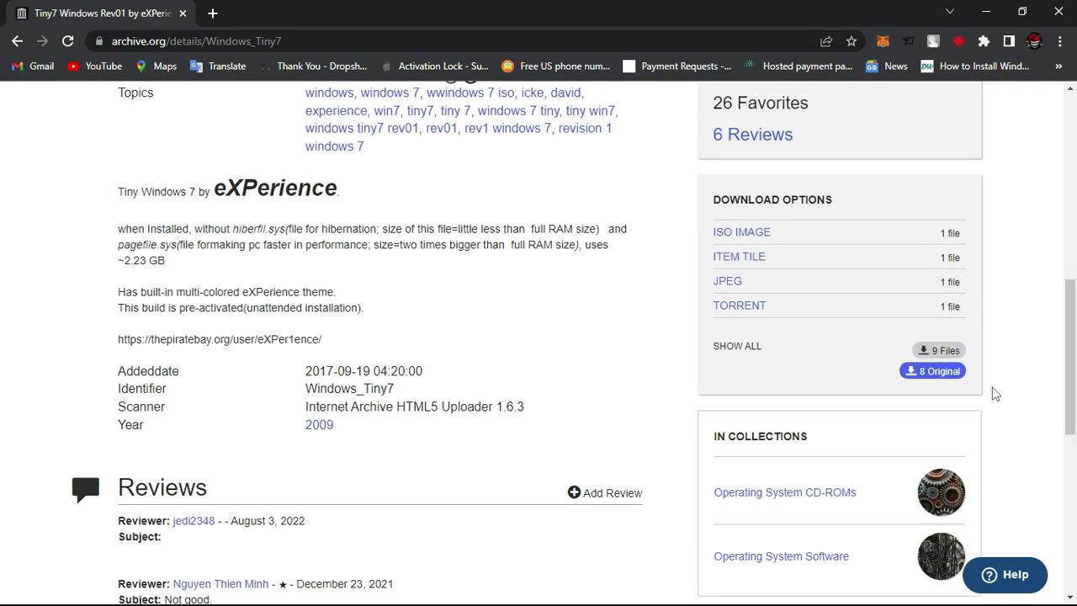
mouse_move(742, 238)
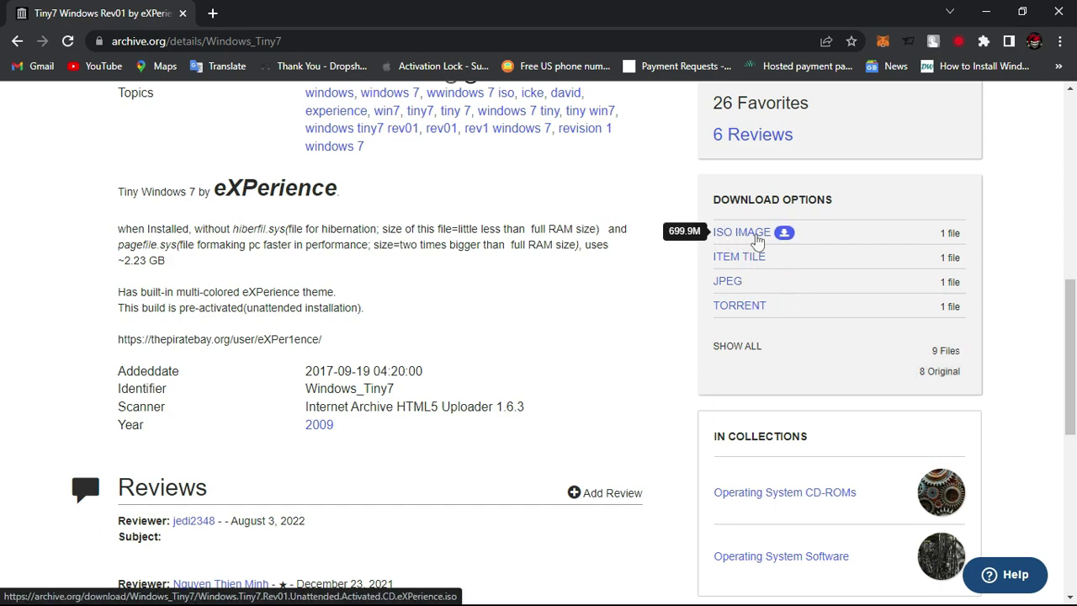
left_click(757, 241)
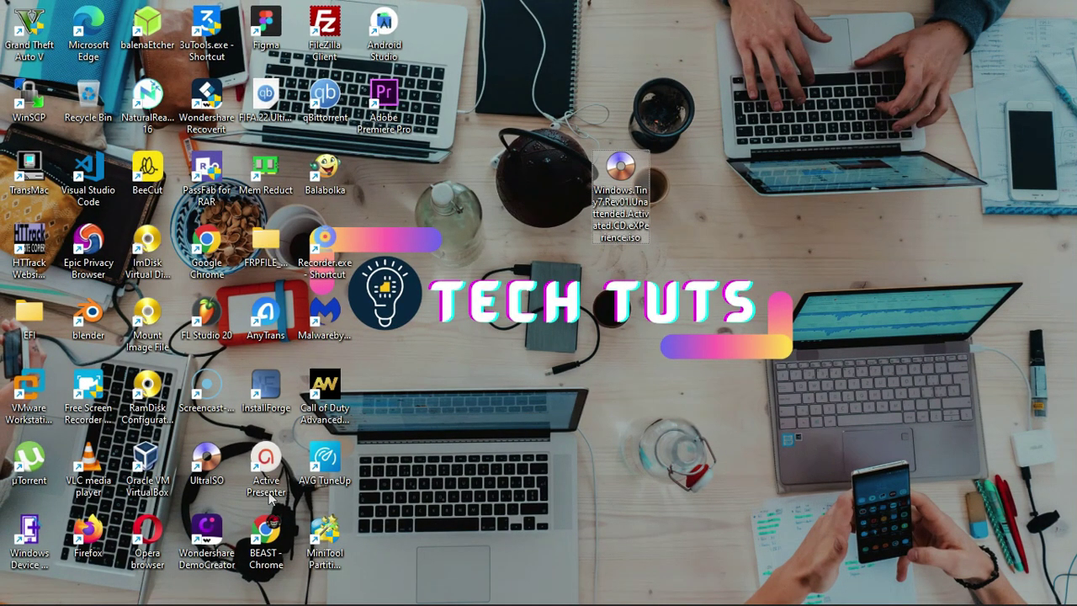
Step: Switch to VMware Workstation and start a new virtual machine with the Typical (recommended) configuration
key("v")
key("m")
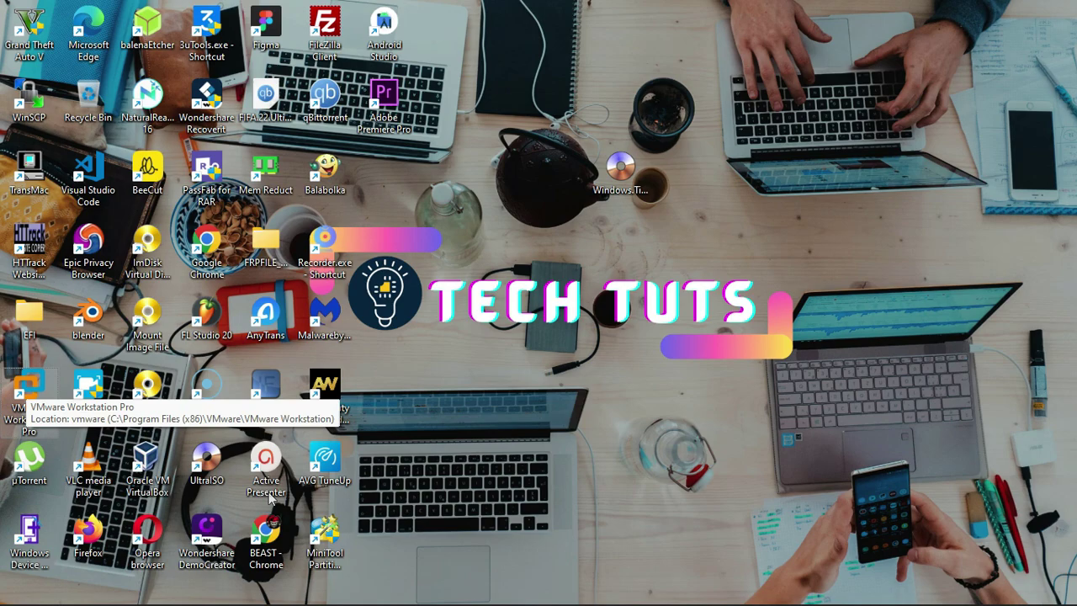
key("Return")
key("Tab")
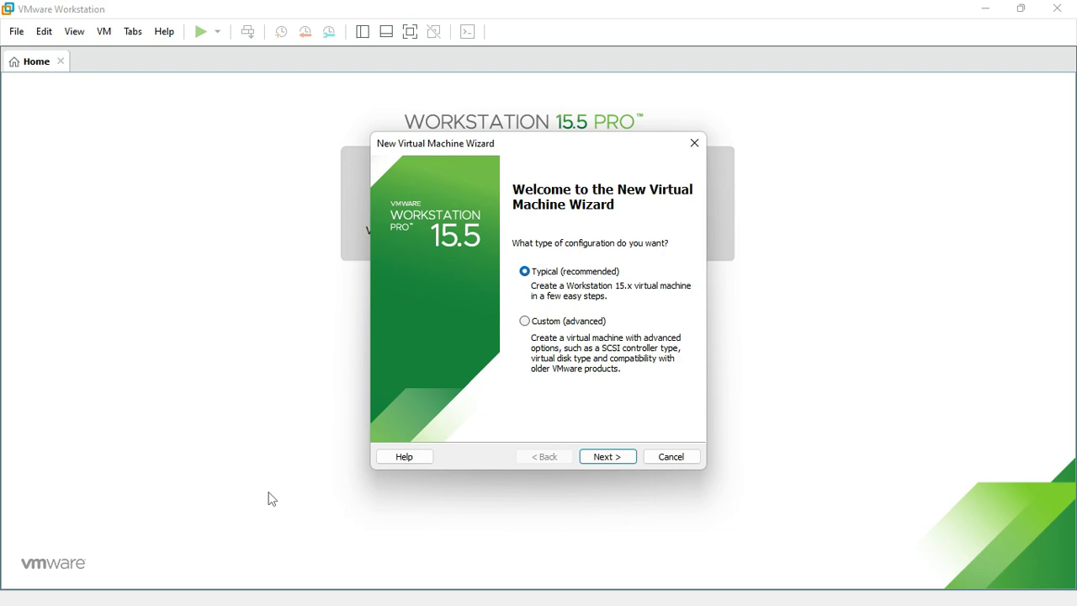
key("Return")
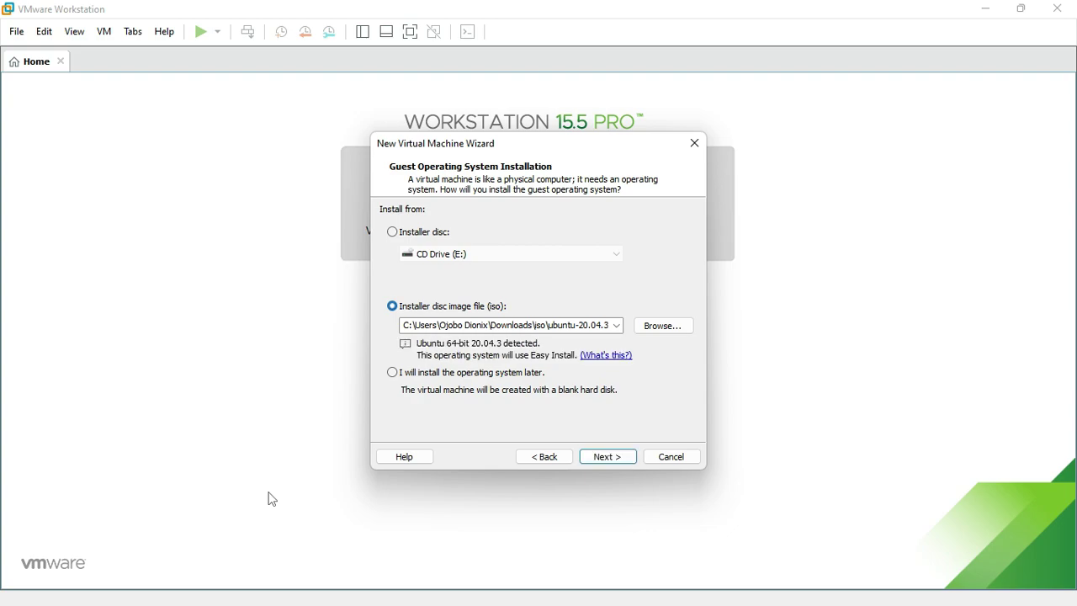
Step: Choose Windows.Tiny7.Rev01.Unattended.Activated.CD.eXPerience.iso from the Desktop as the installer disc image
key("Tab")
key("Return")
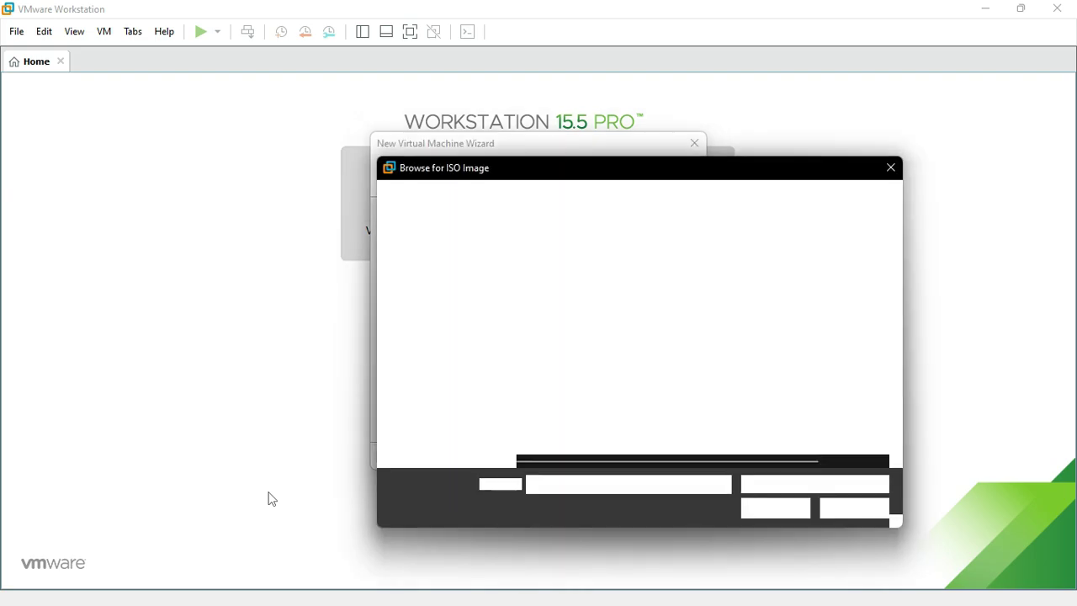
key("Up")
key("Up")
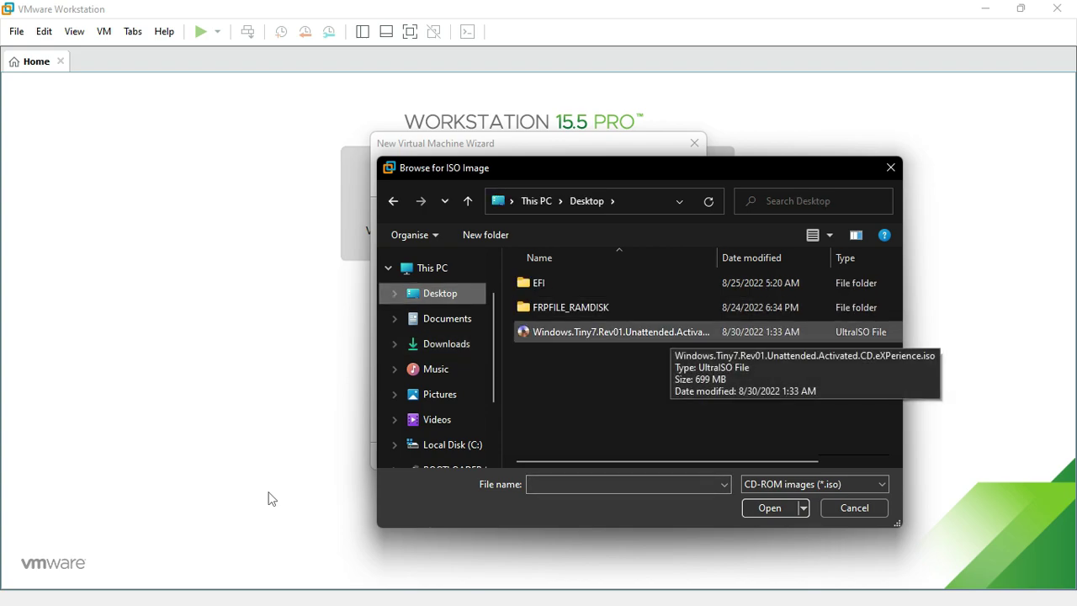
key("Down")
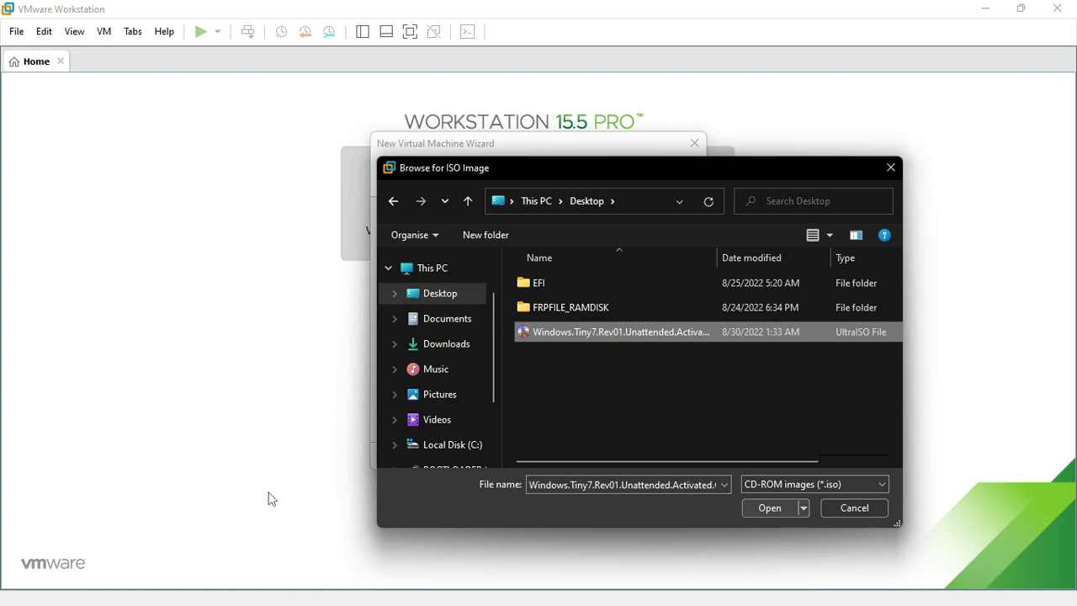
key("Return")
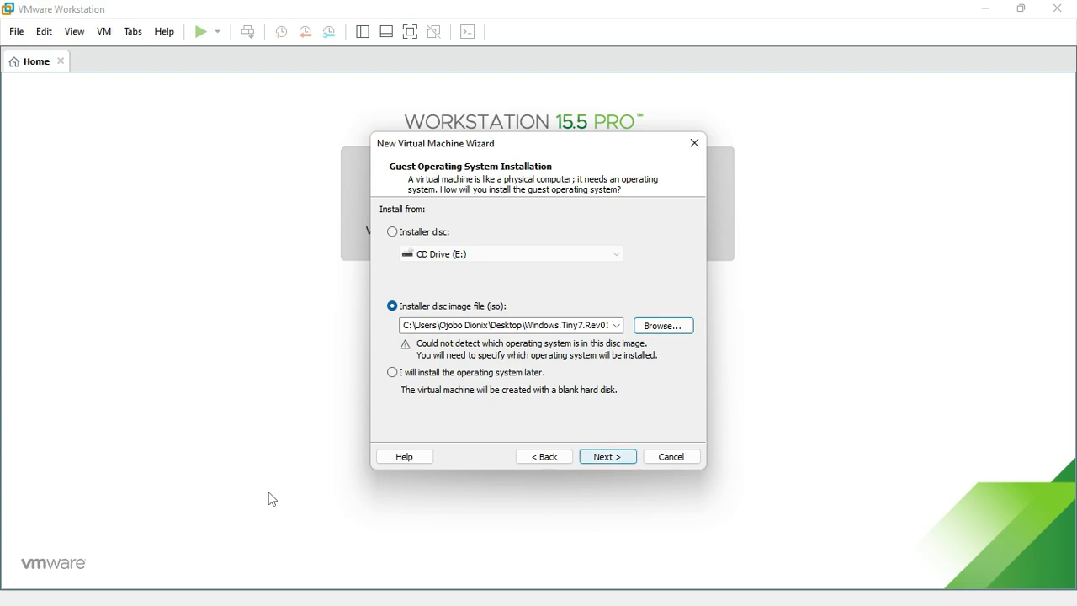
key("Return")
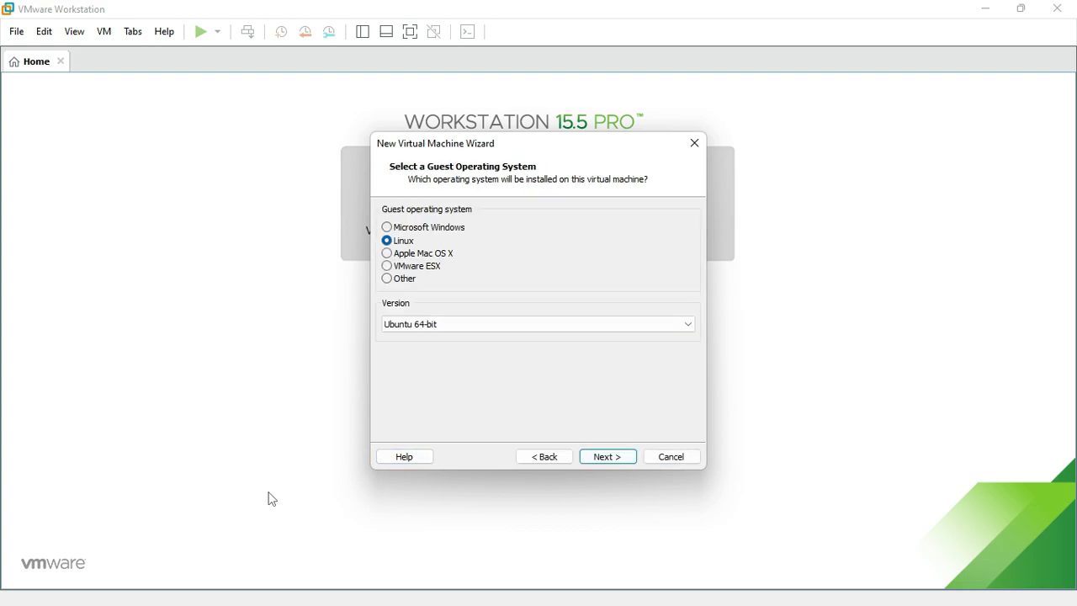
Step: Set the guest operating system to Microsoft Windows, version Windows 7 x64
key("Up")
key("Tab")
key("alt+Down")
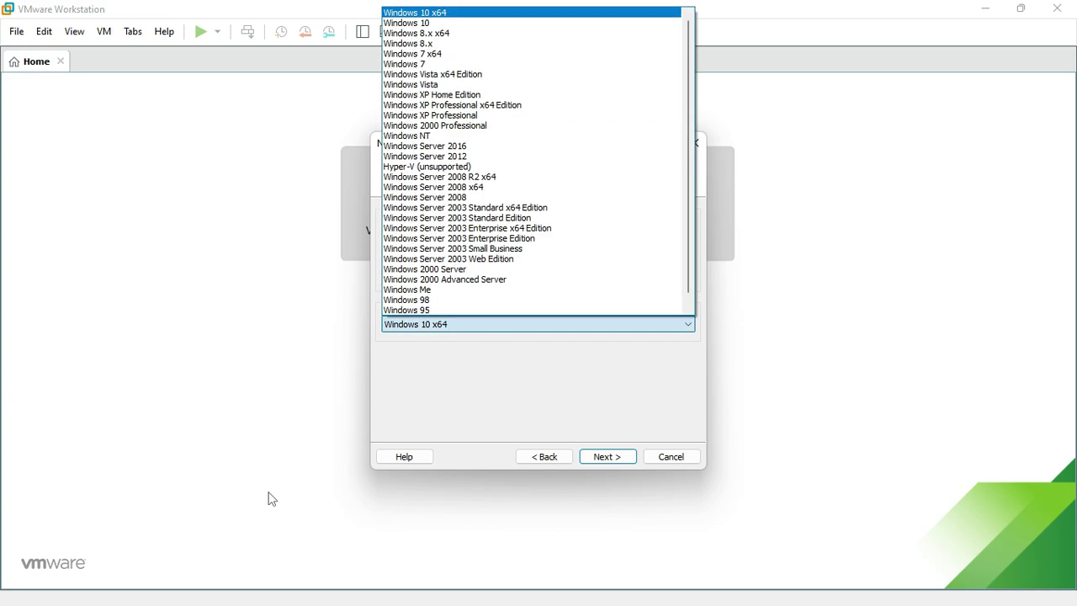
key("Up")
key("Up")
key("Up")
key("Up")
key("Up")
key("Up")
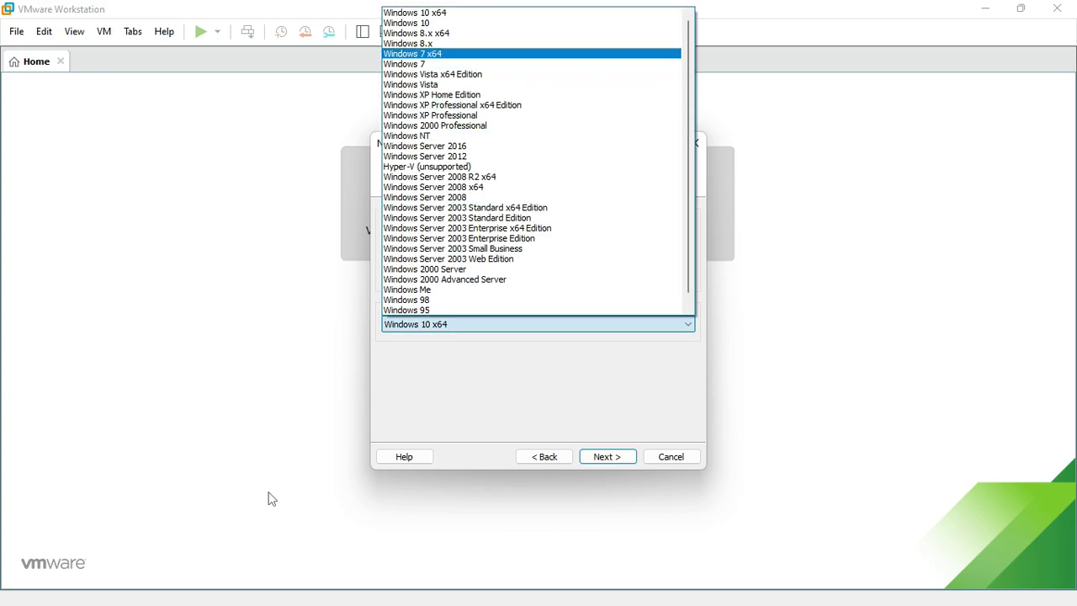
key("Return")
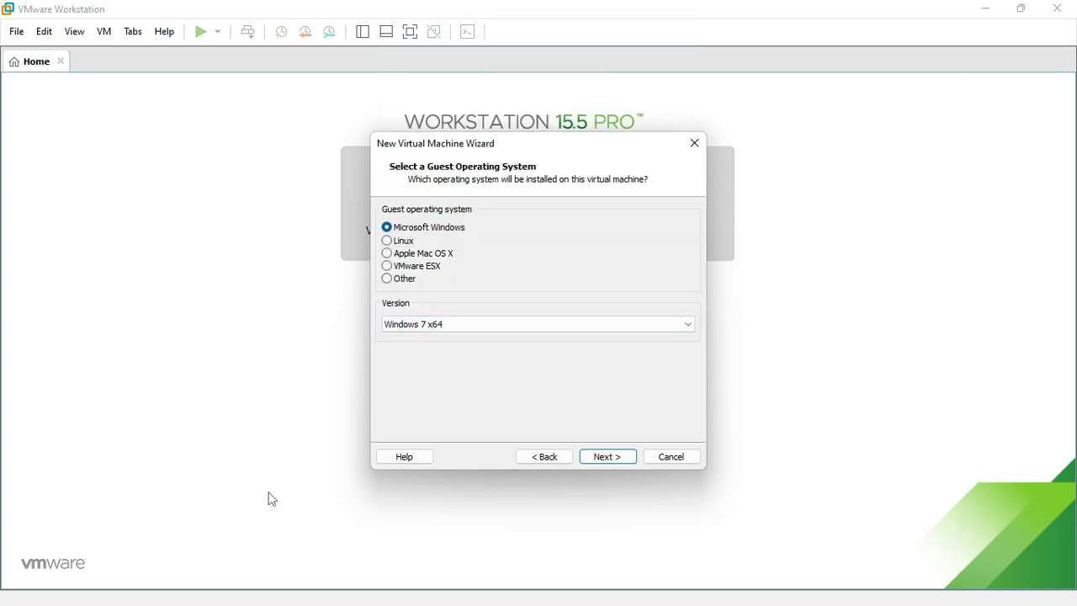
key("Tab")
key("Return")
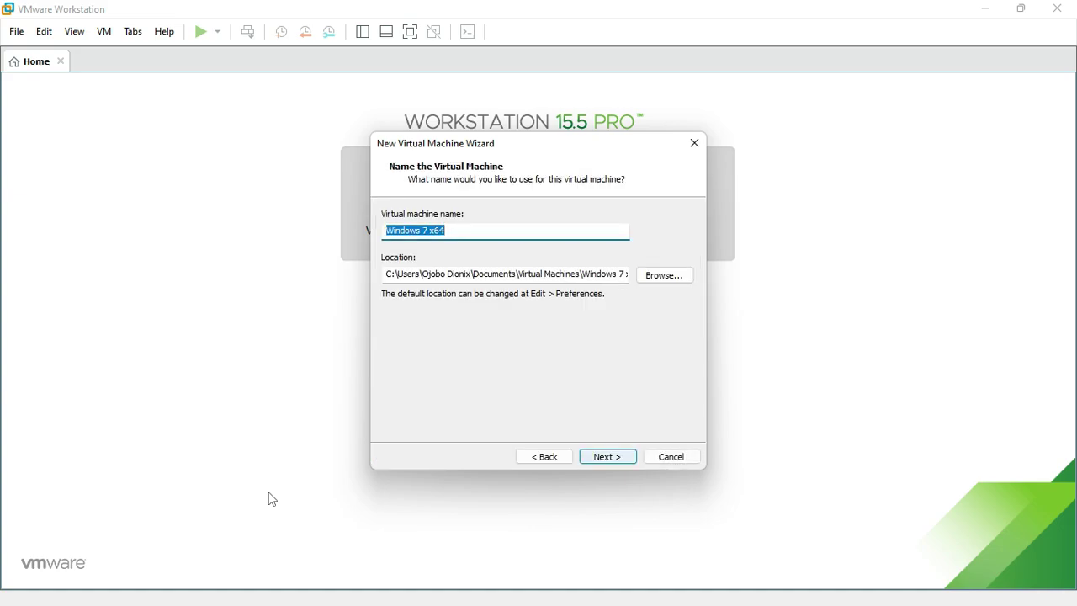
Step: Name the virtual machine Windows Tiny 7, keeping the default location
key("End")
key("shift+Left")
key("shift+Left")
key("shift+Left")
key("shift+Left")
key("shift+Left")
key("shift+Left")
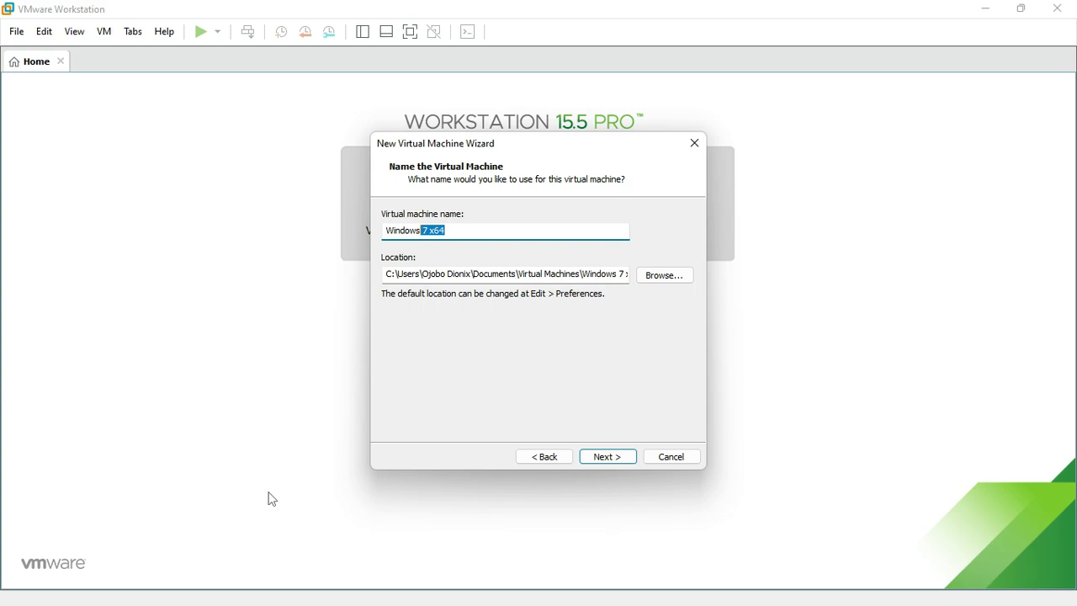
key("Tab")
key("shift+Tab")
key("BackSpace")
type("Tiny 7")
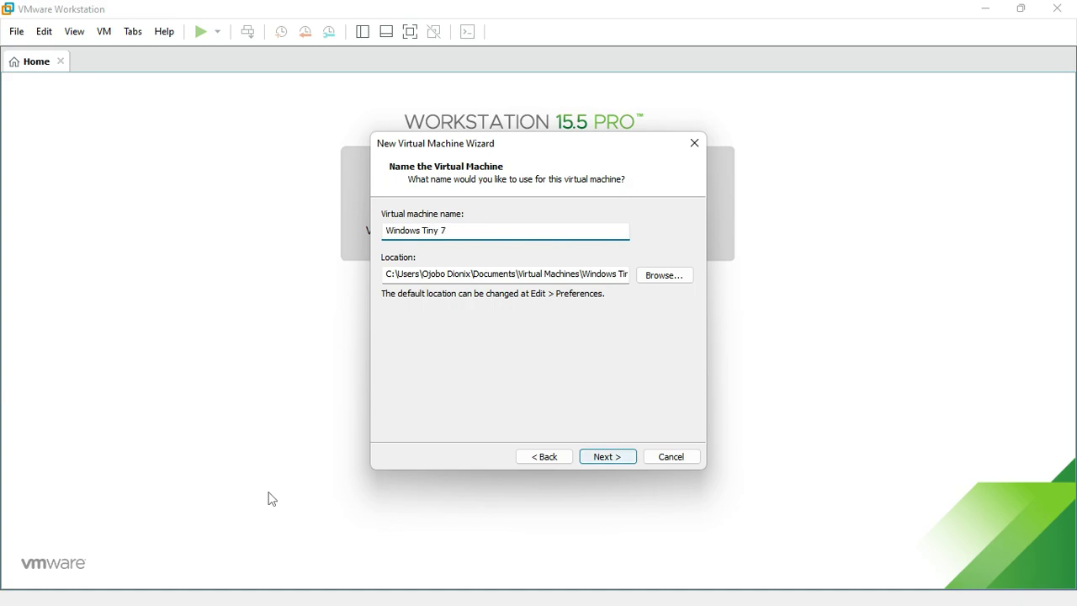
key("Return")
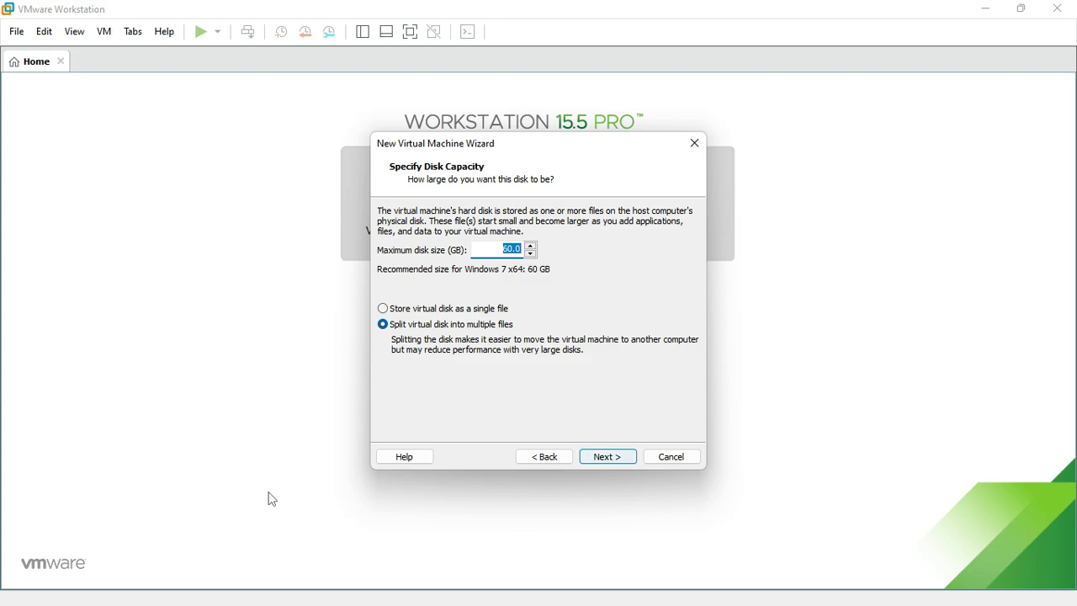
Step: Accept the 60 GB disk split into multiple files and finish creating the virtual machine
key("Return")
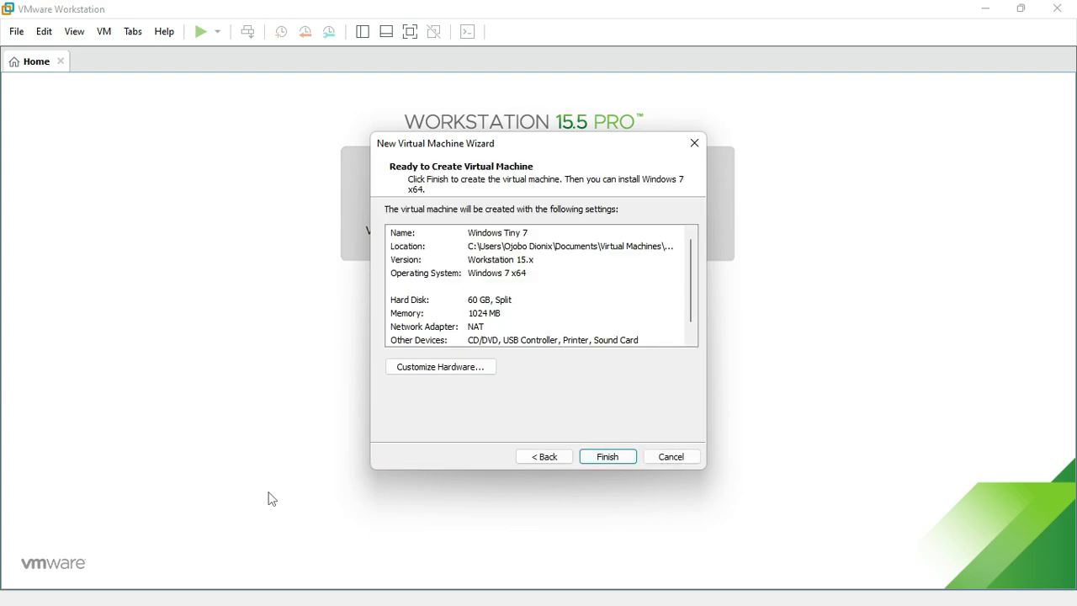
key("Down")
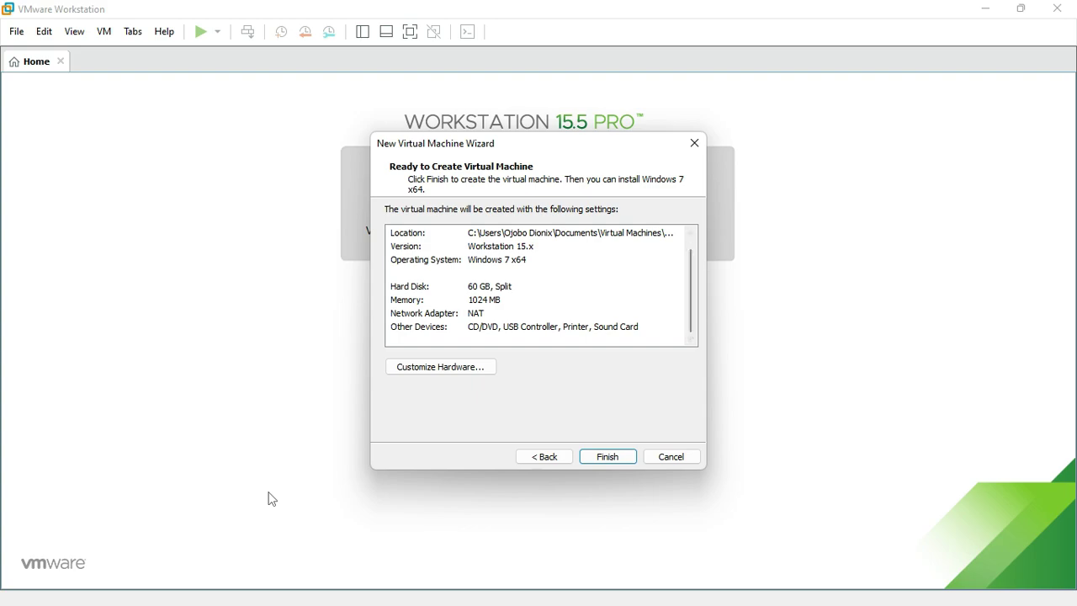
key("Return")
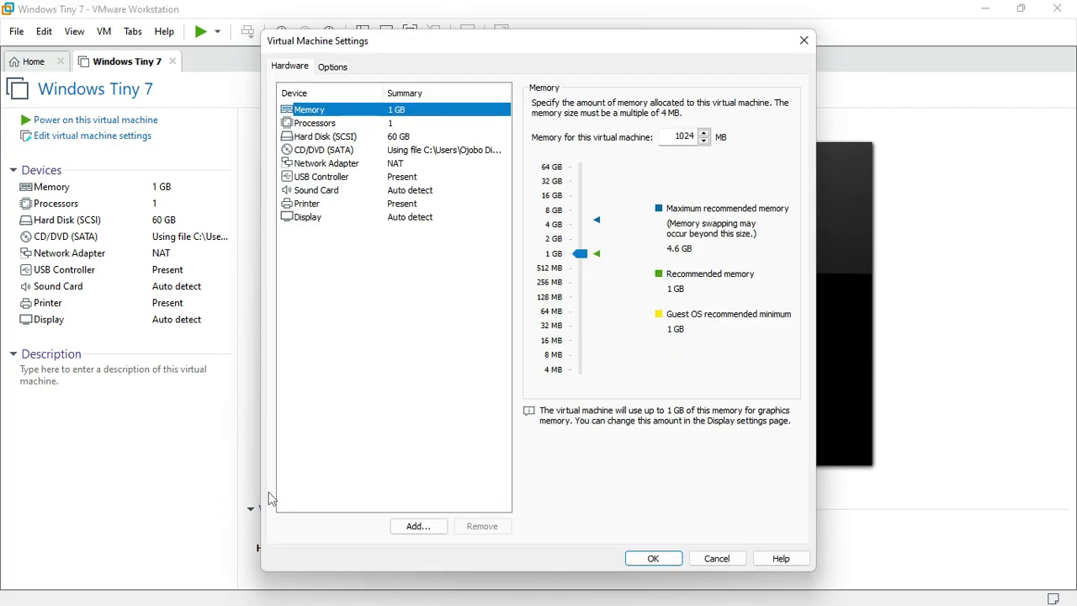
Step: Set the virtual machine's memory to 2048 MB in its hardware settings
key("Tab")
key("Up")
key("Up")
key("Up")
key("Up")
key("Up")
key("Up")
key("Up")
key("Up")
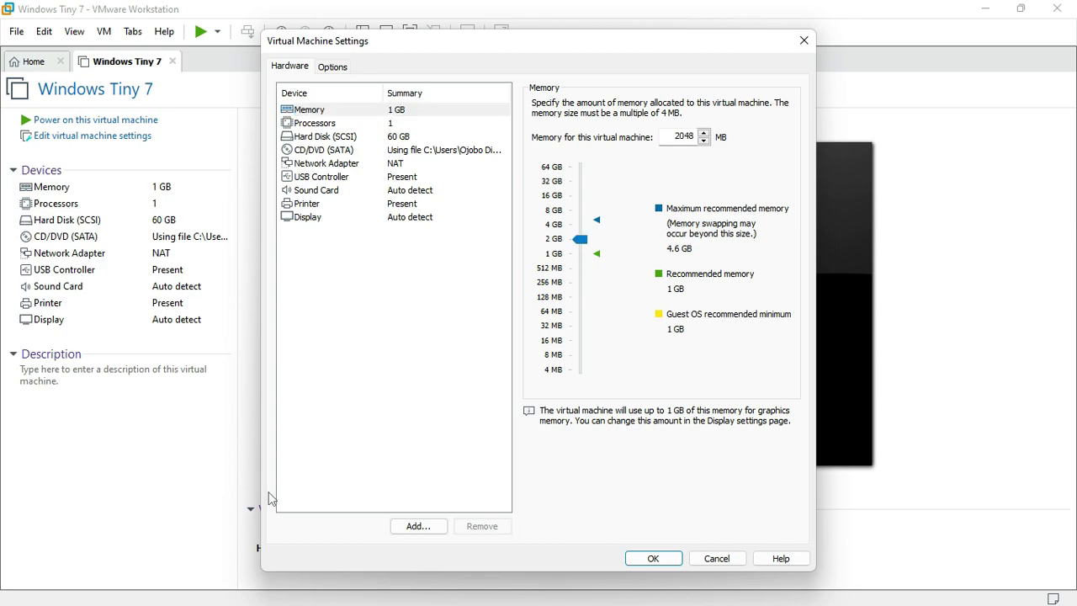
Step: Set the virtual machine's processors to 2 and save the hardware settings
key("shift+Tab")
key("Down")
key("Tab")
key("Tab")
key("Tab")
key("space")
key("Tab")
key("space")
key("Tab")
key("space")
key("Tab")
key("Tab")
key("Tab")
key("Tab")
key("Tab")
key("Tab")
key("alt+Down")
key("Down")
key("Return")
key("Return")
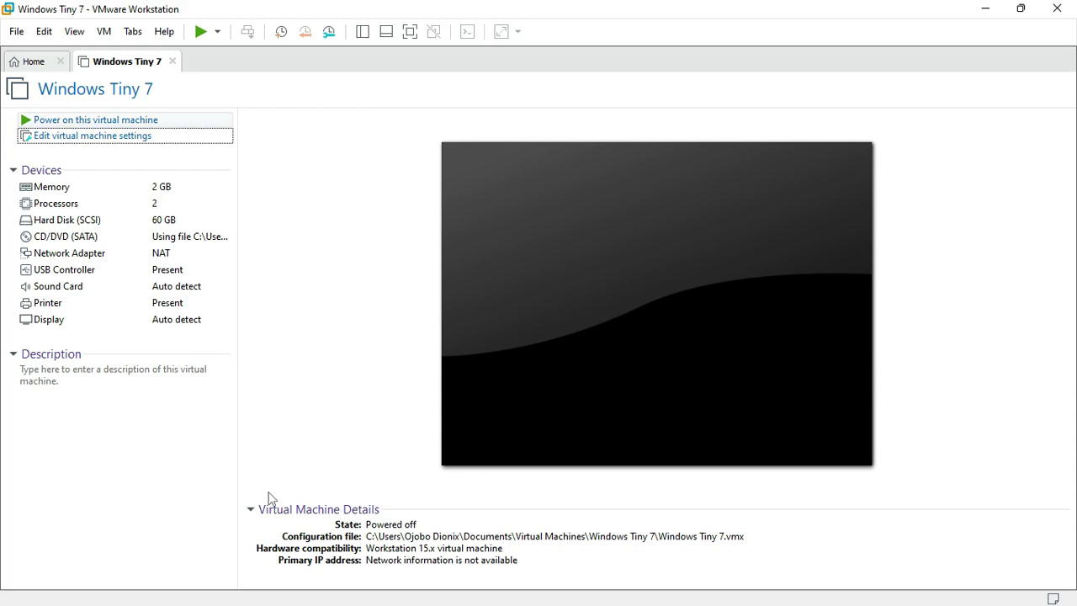
Step: Power on the Windows Tiny 7 virtual machine in full screen and install Windows on Disk 0 Unallocated Space
key("Up")
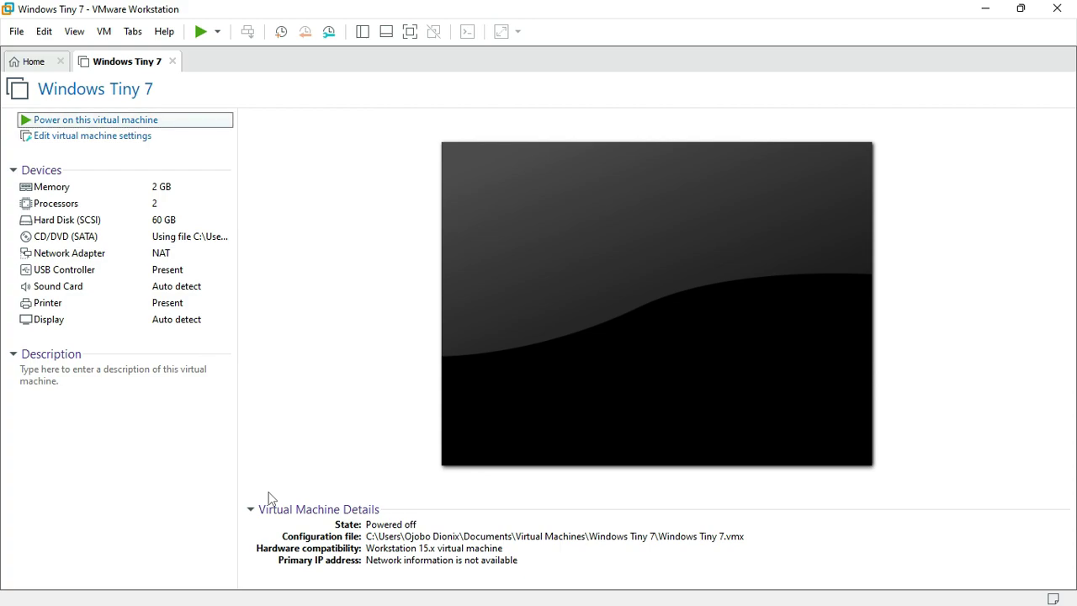
key("Return")
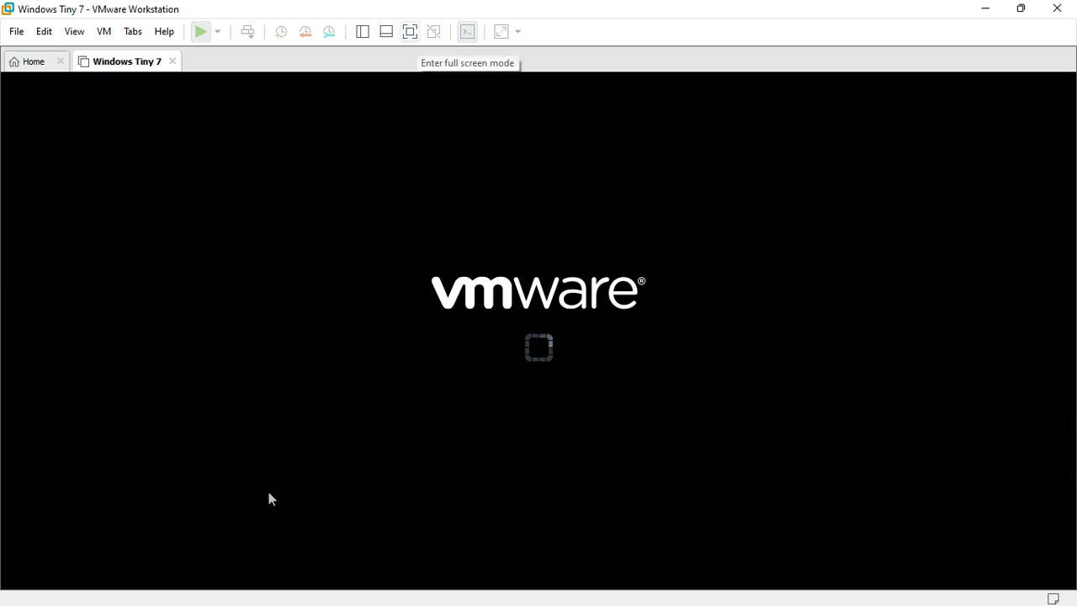
left_click(410, 31)
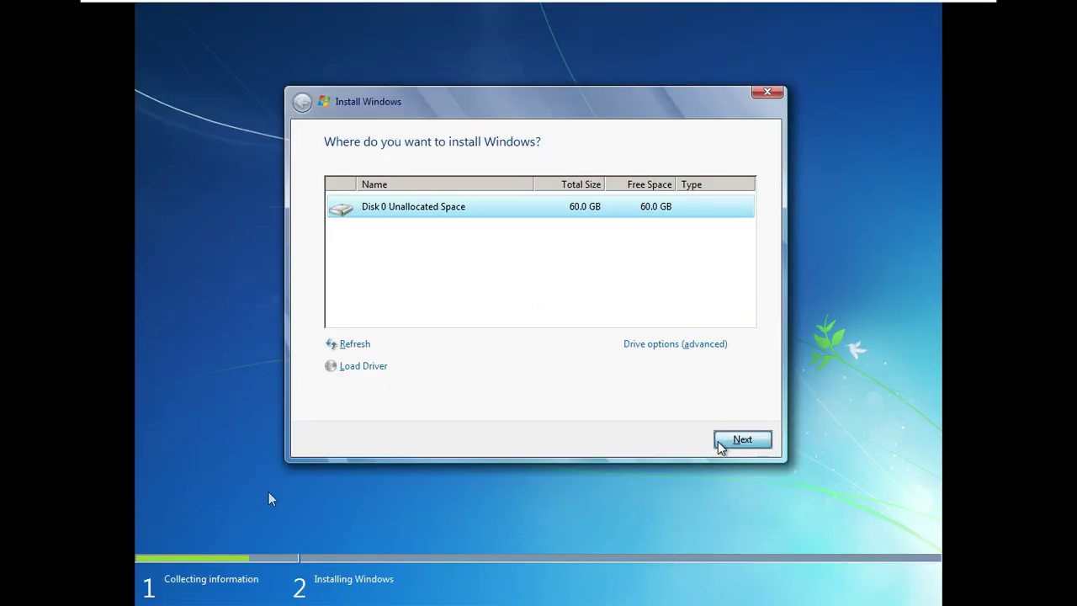
left_click(721, 442)
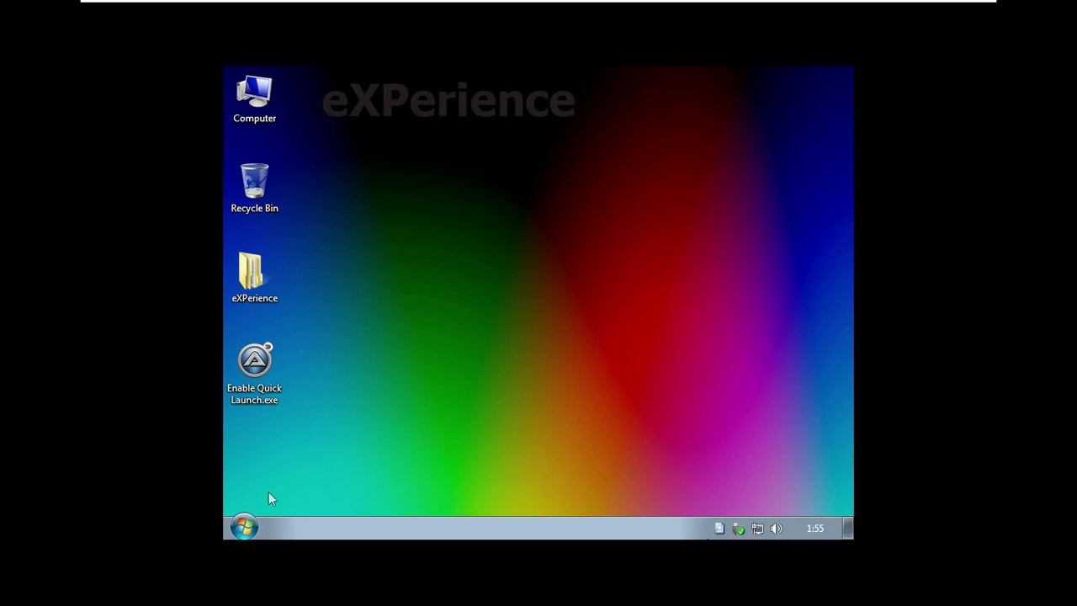
Step: Look through the eXPerience folder on the guest desktop, close it, and open Computer to view the drives
left_click(361, 282)
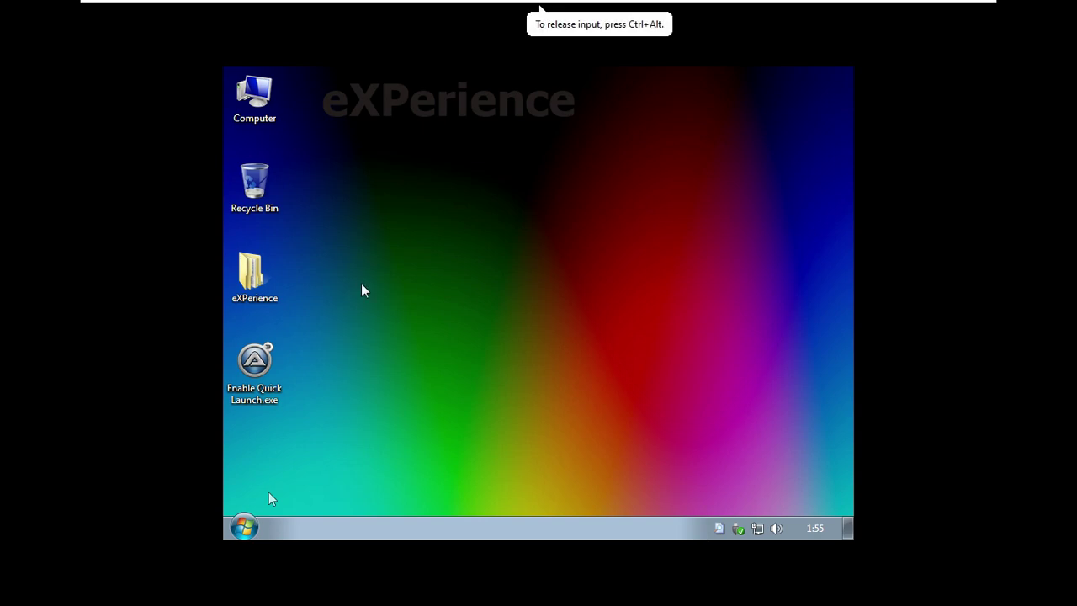
double_click(251, 270)
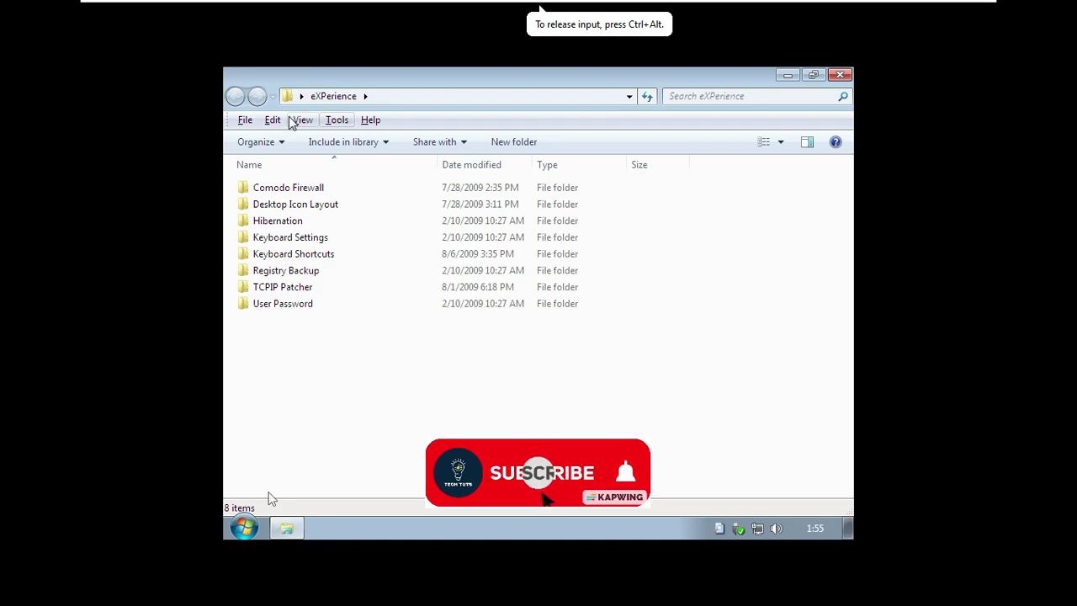
left_click(838, 76)
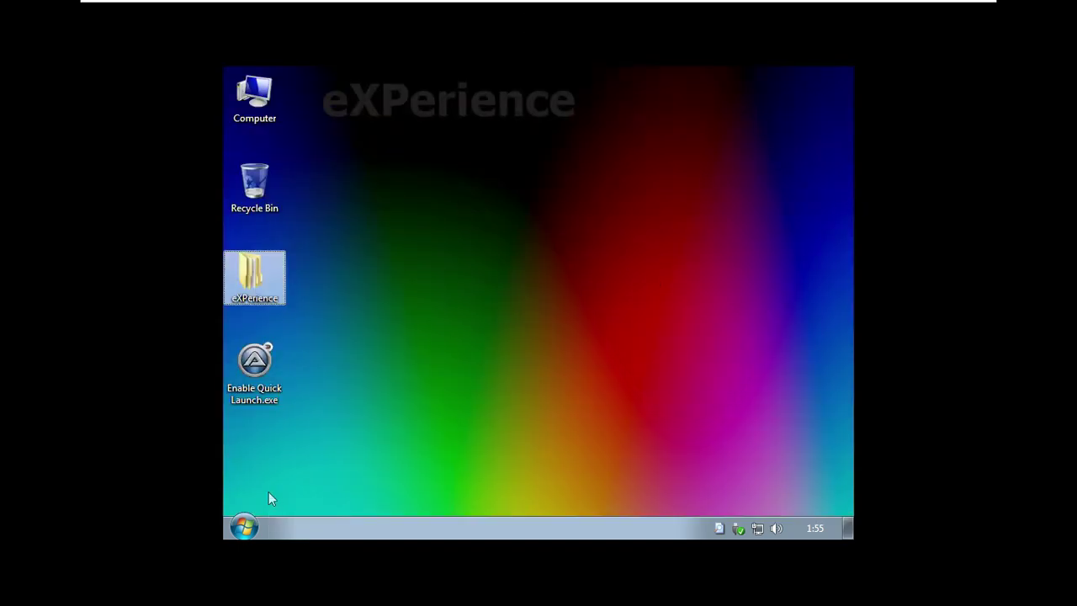
double_click(248, 81)
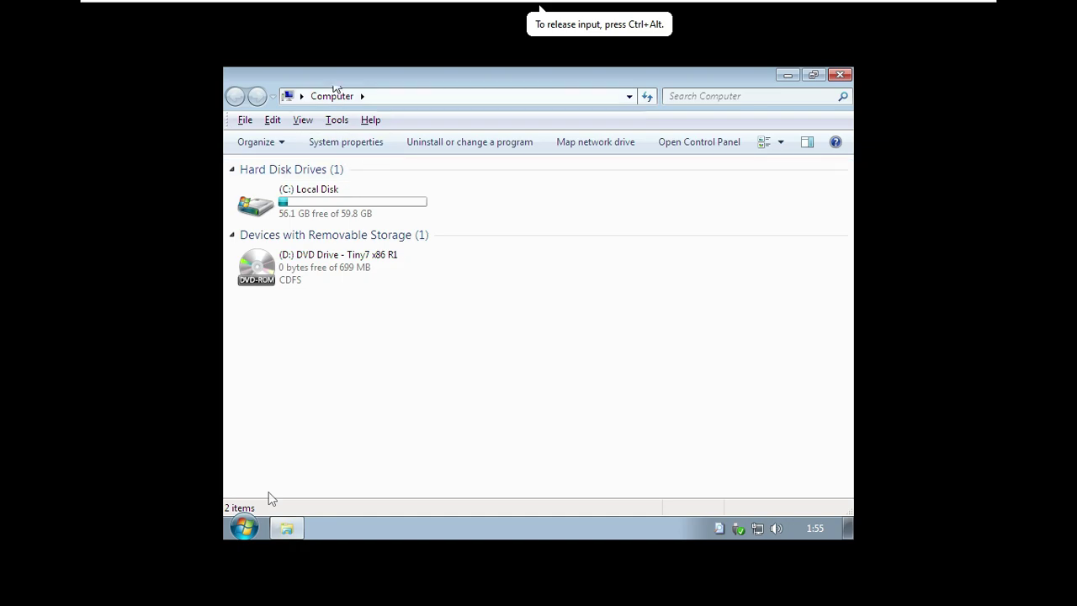
Step: Release input from the guest and connect the VMware Tools installer CD to the Windows Tiny 7 virtual machine
key("ctrl+alt")
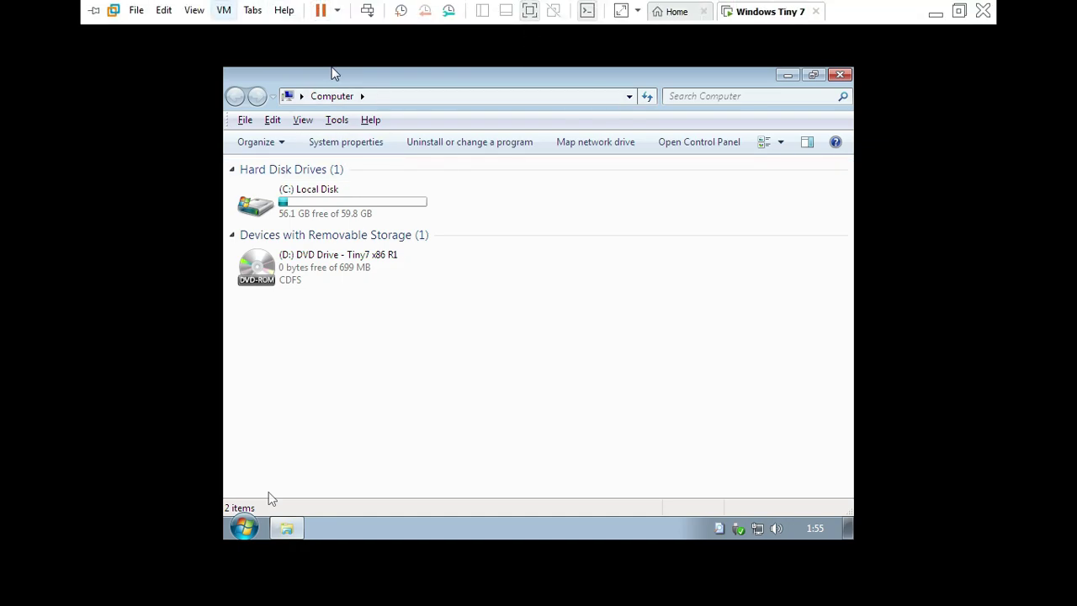
left_click(224, 10)
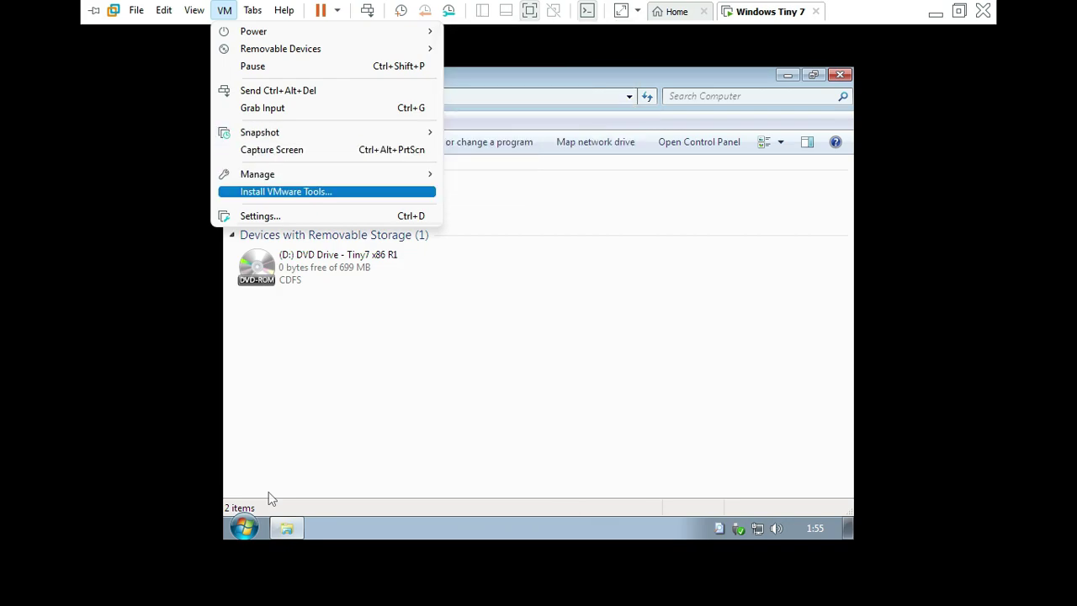
left_click(291, 192)
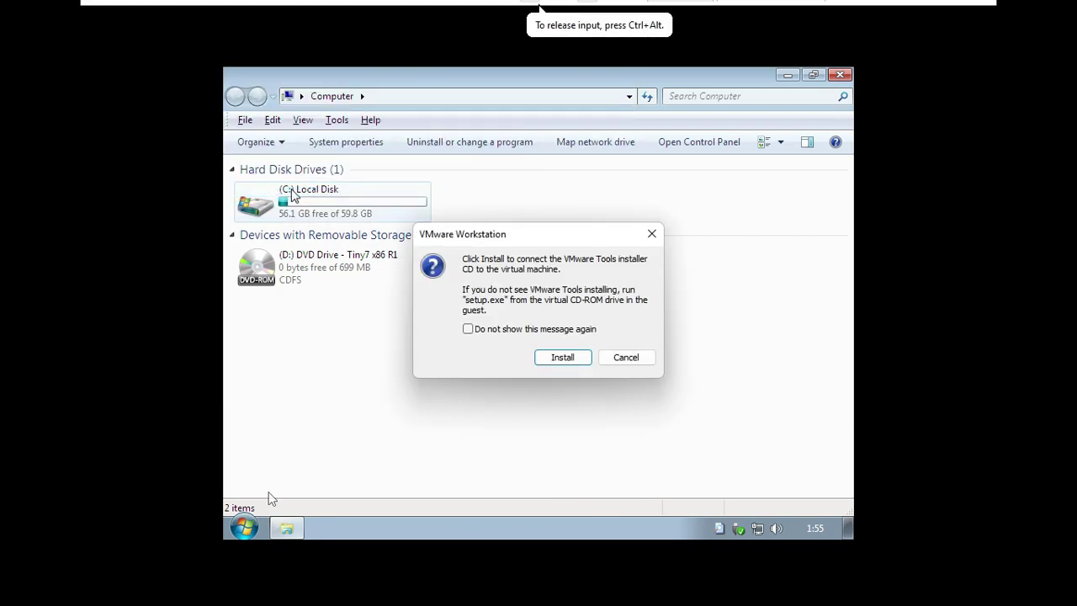
left_click(554, 362)
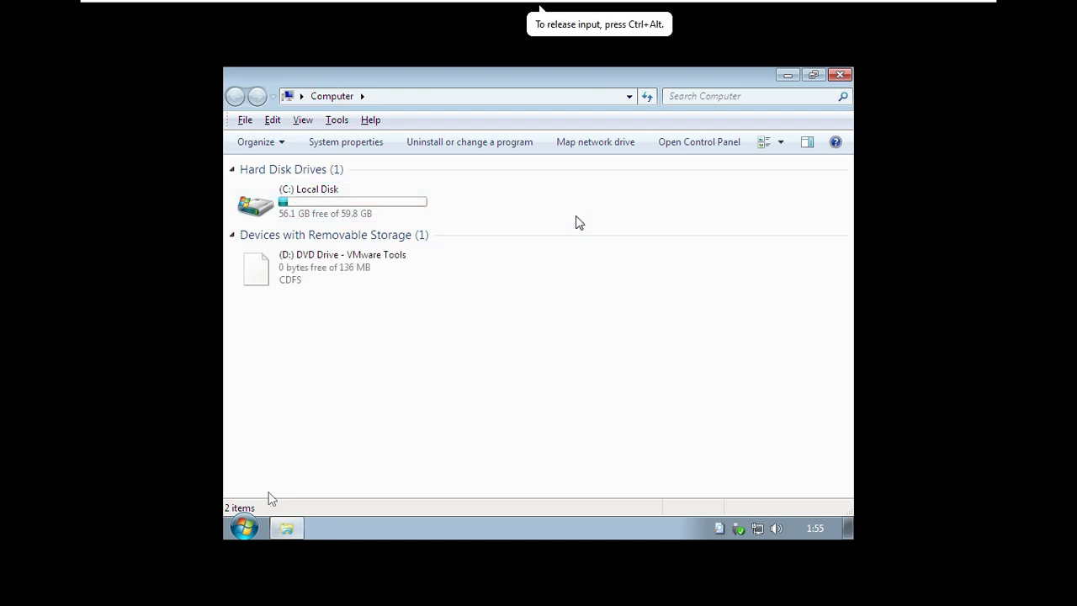
Step: Try to install VMware Tools from the guest's D: DVD drive, and close the Computer window
double_click(364, 269)
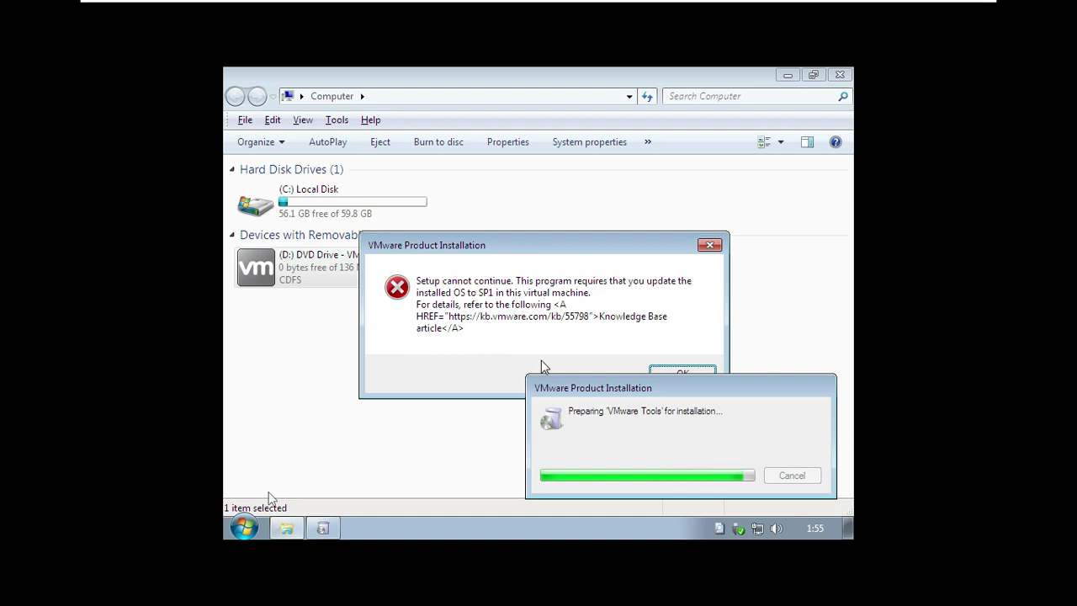
left_click(684, 371)
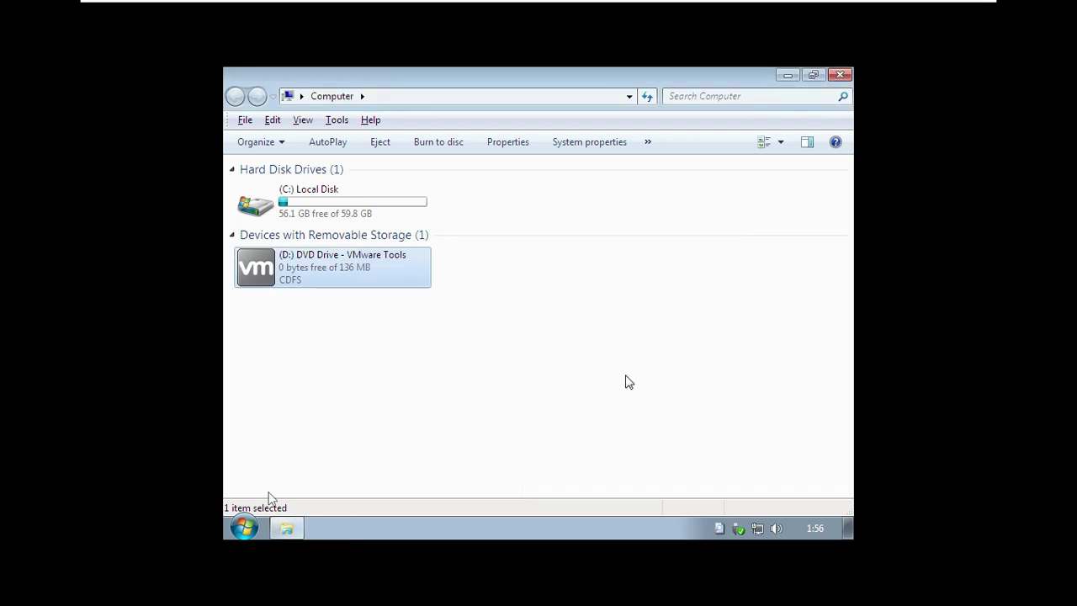
left_click(839, 75)
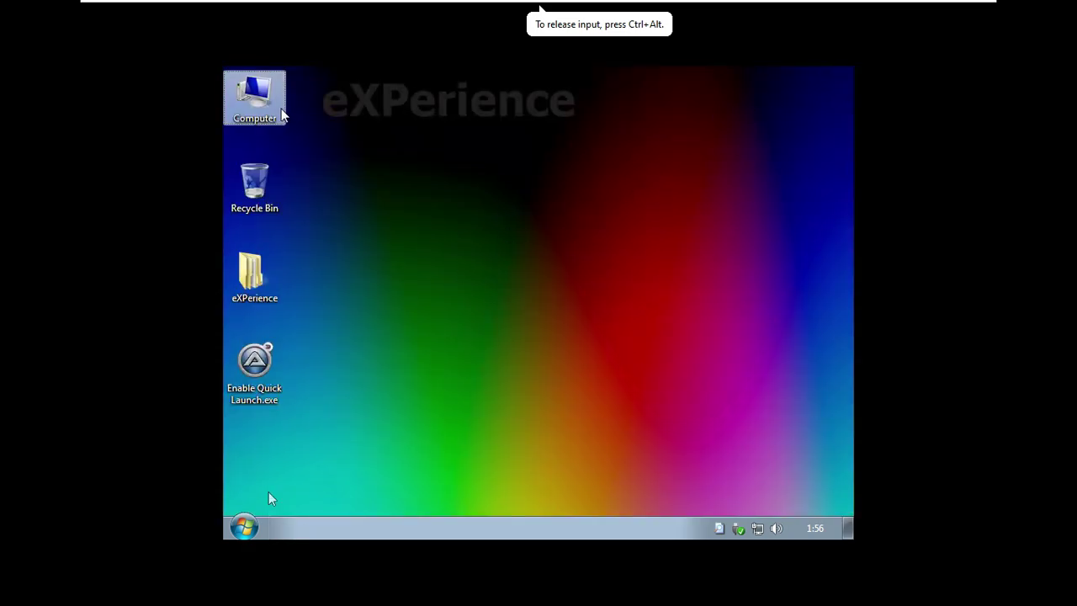
Step: Choose a screen resolution of 1366 × 768 in the guest's Control Panel display settings
key("super")
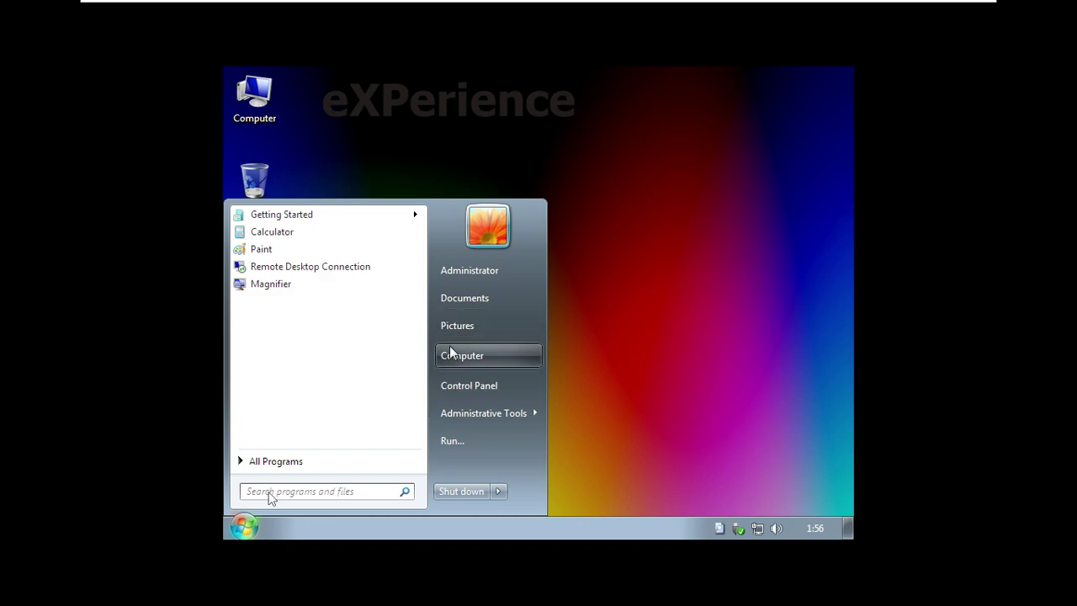
left_click(466, 390)
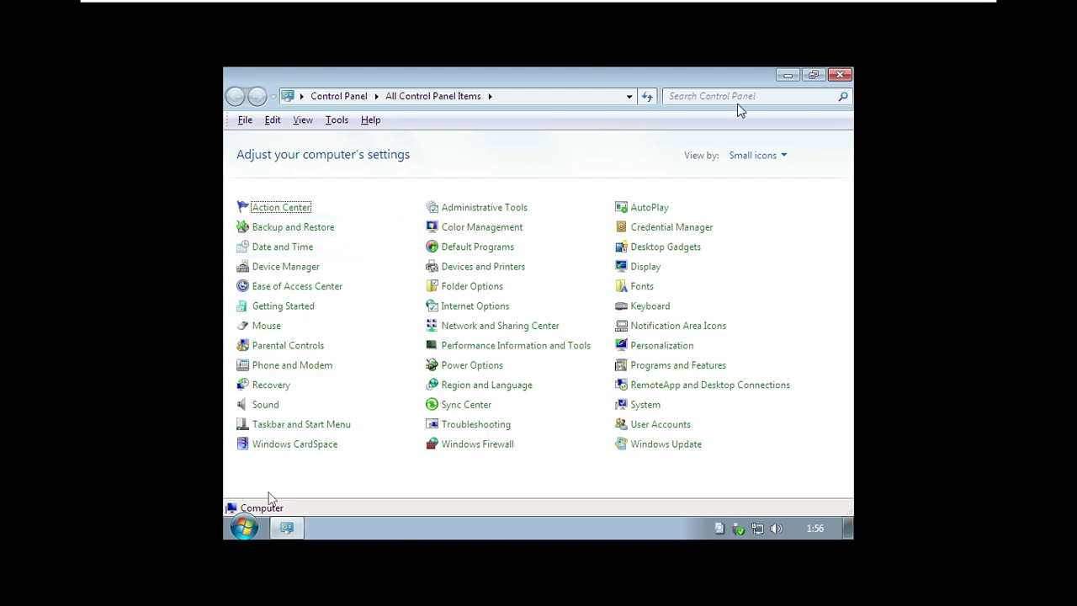
left_click(648, 270)
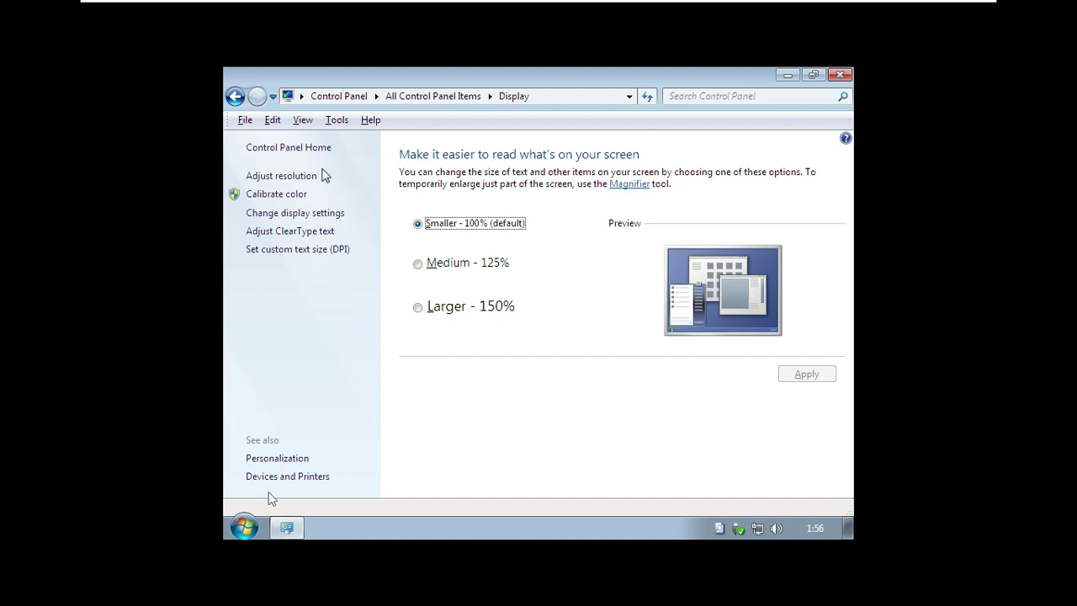
left_click(296, 176)
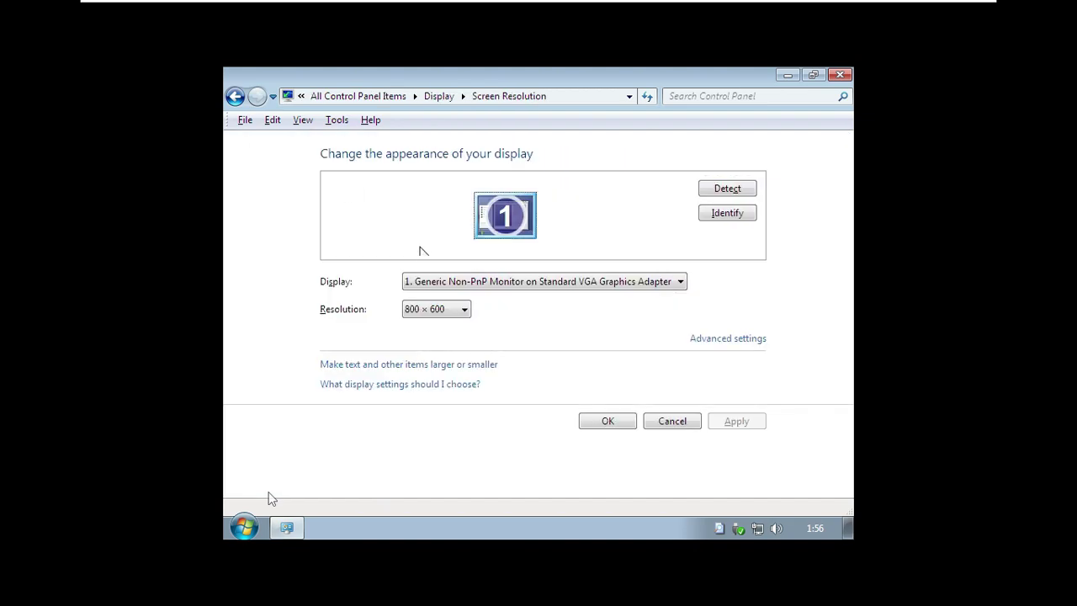
left_click(444, 287)
left_click(444, 294)
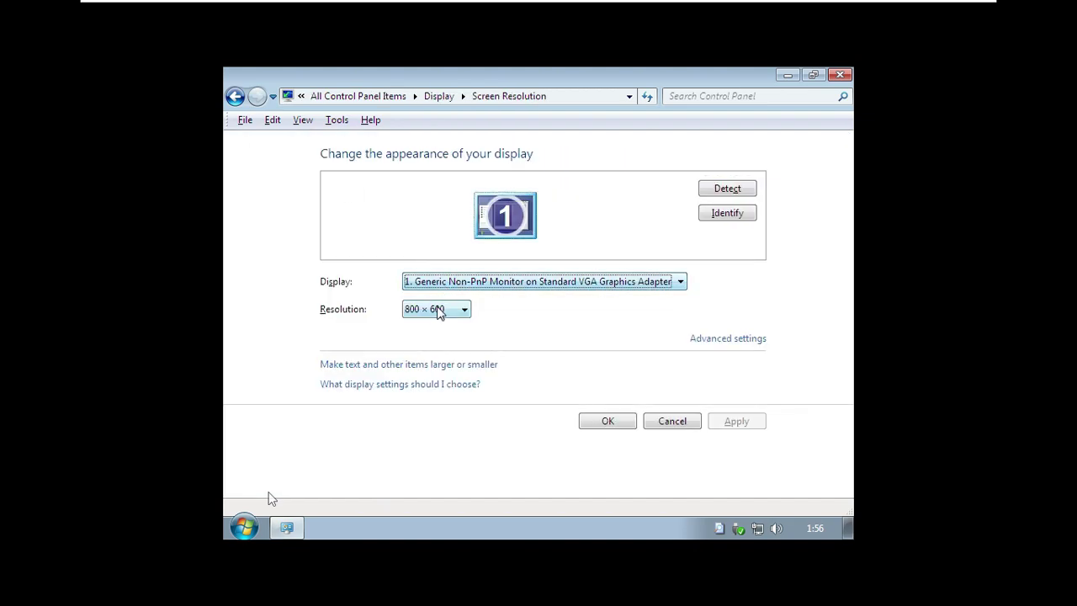
left_click(438, 311)
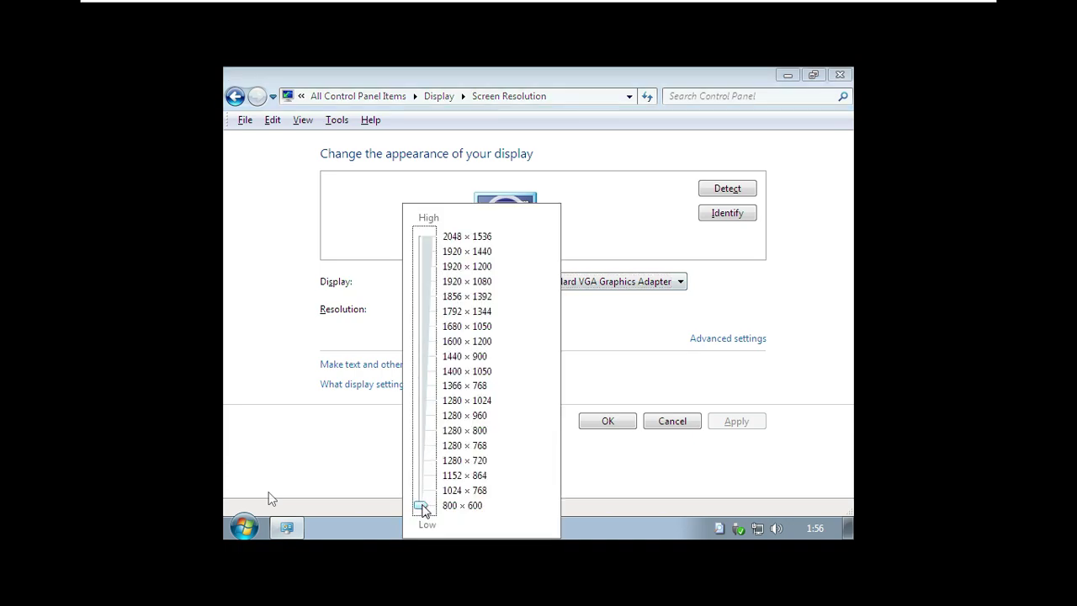
left_click_drag(423, 507, 424, 386)
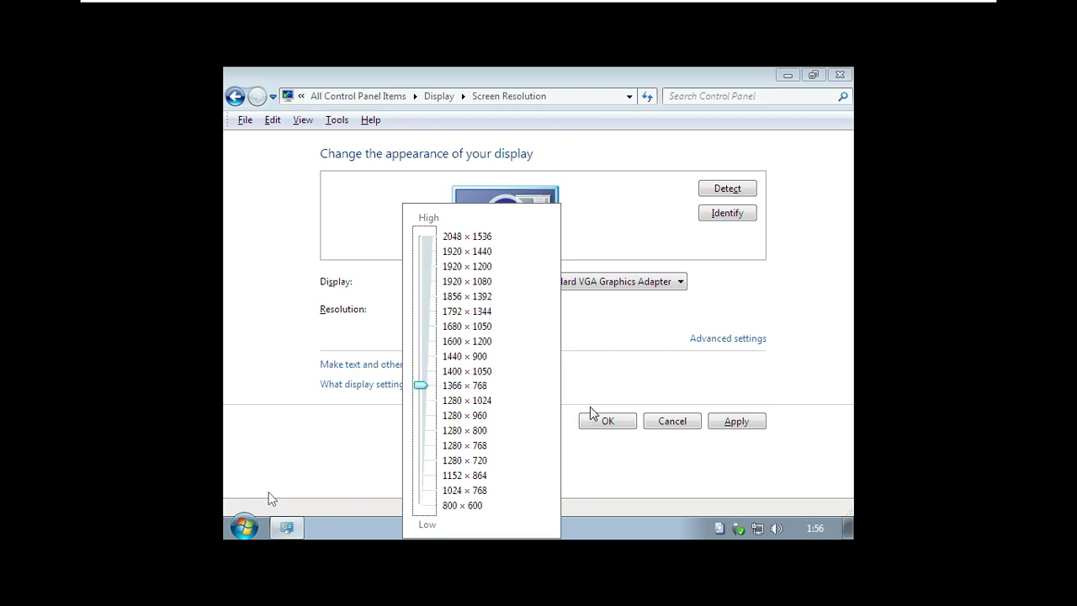
left_click(612, 386)
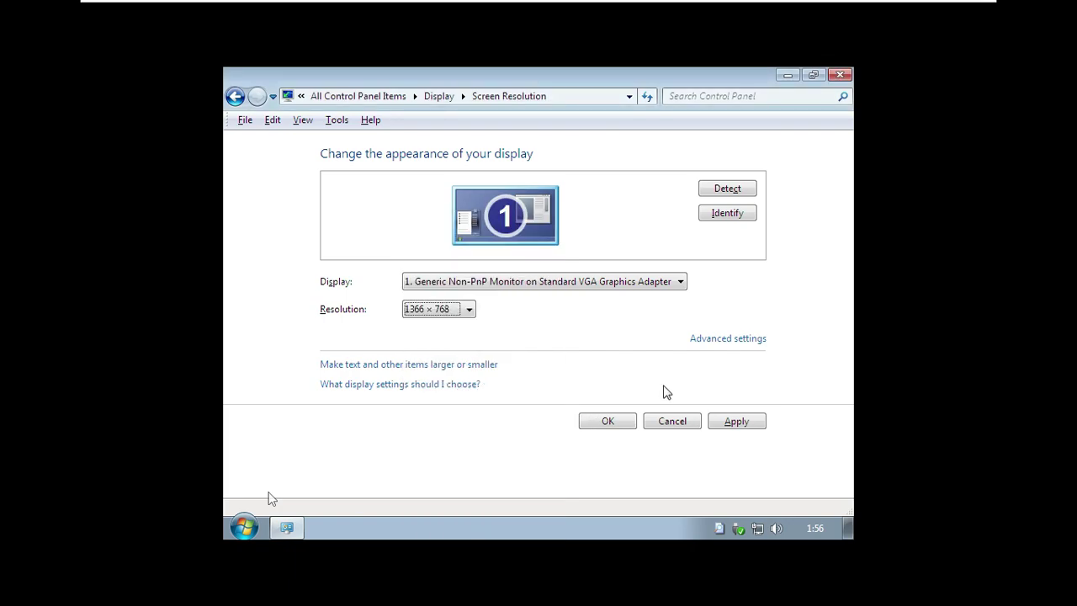
Step: Apply the selected screen resolution, keep the display changes, and close Control Panel
left_click(721, 422)
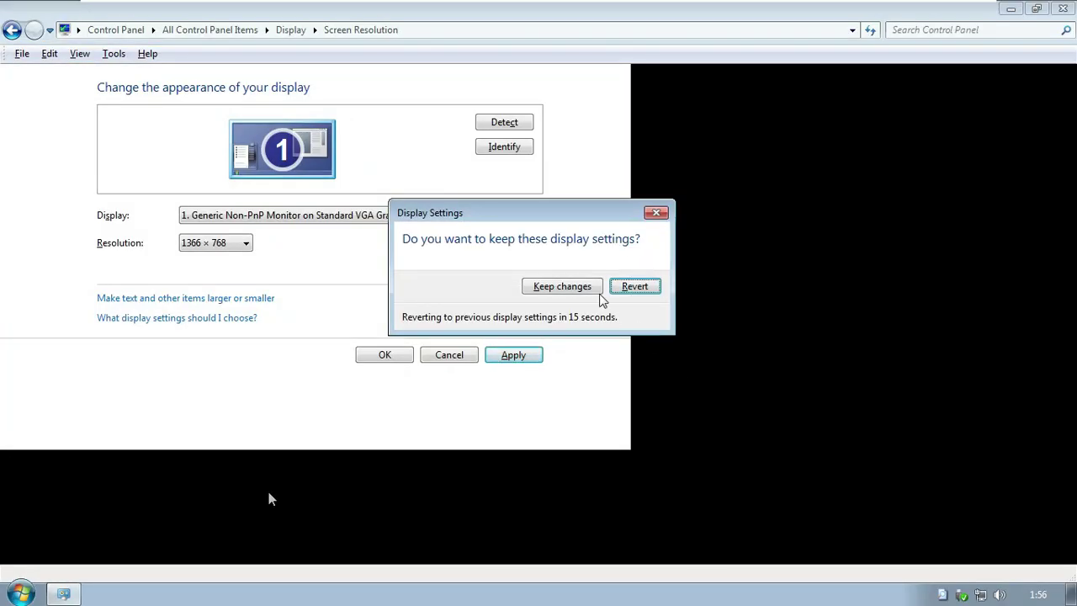
left_click(563, 287)
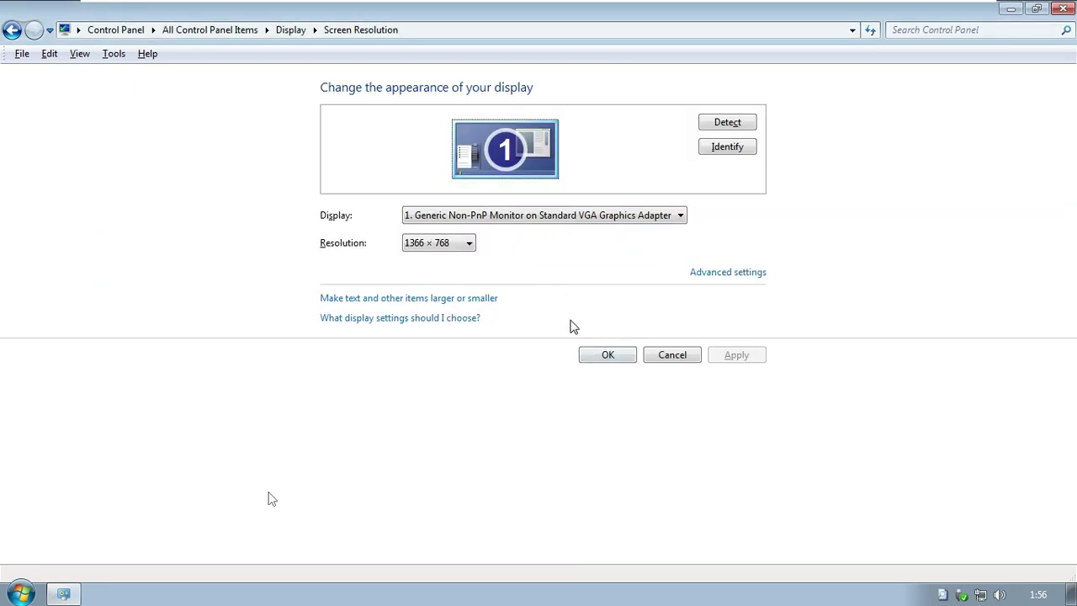
left_click(610, 355)
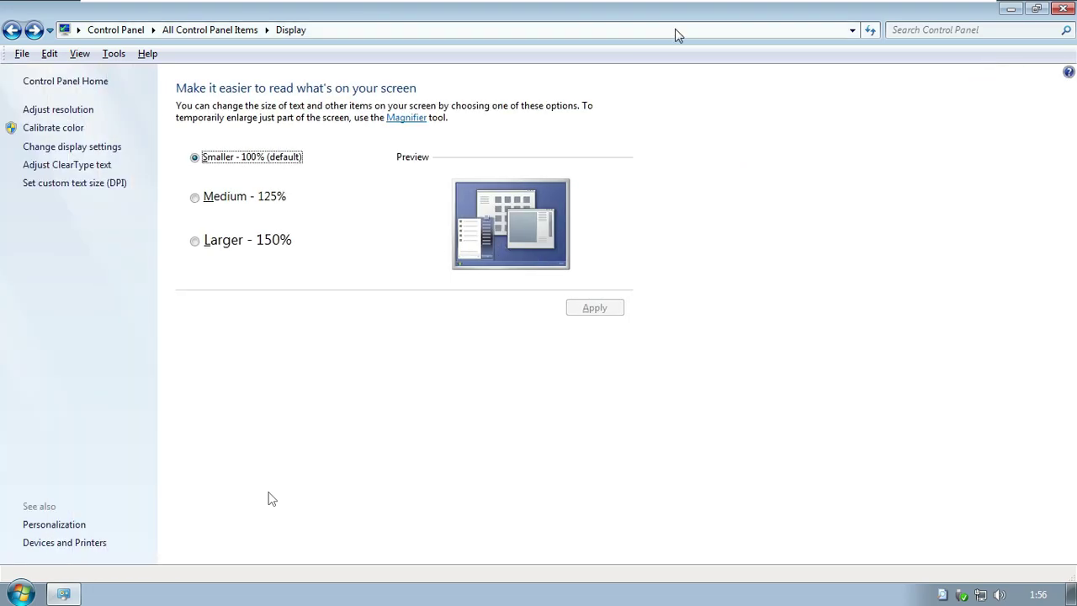
left_click(1062, 9)
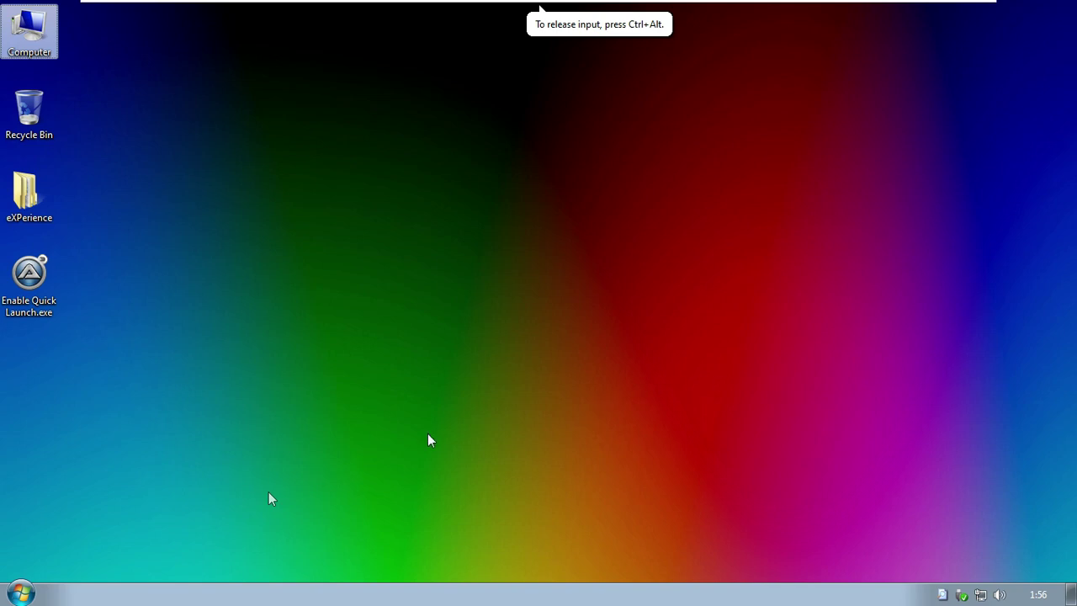
Step: Look through the installed programs, including the WinRAR folder, and view the contents of the eXPerience desktop folder
left_click(28, 592)
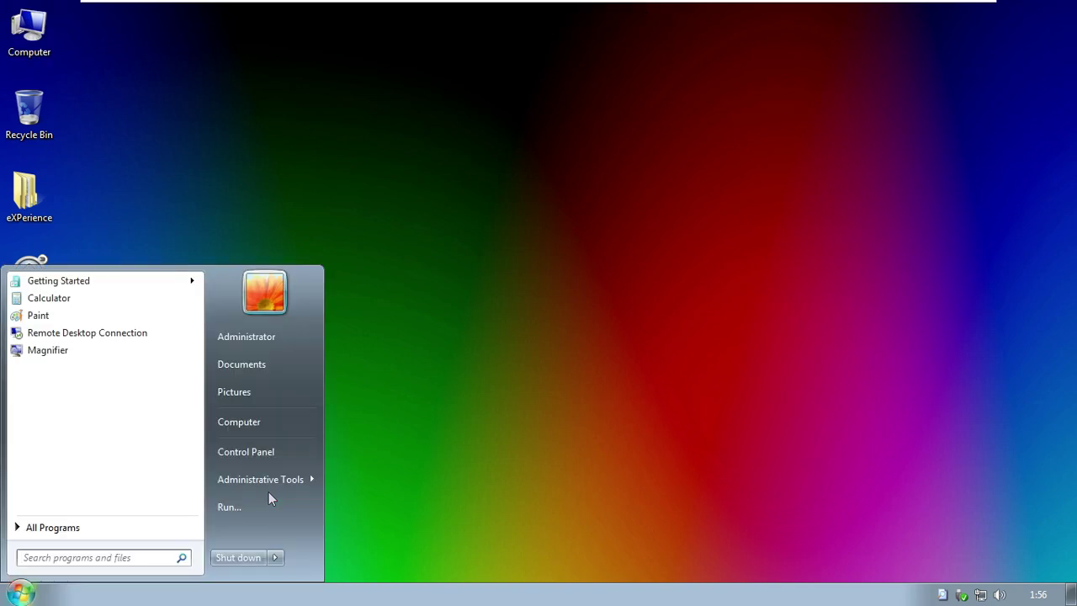
left_click(124, 530)
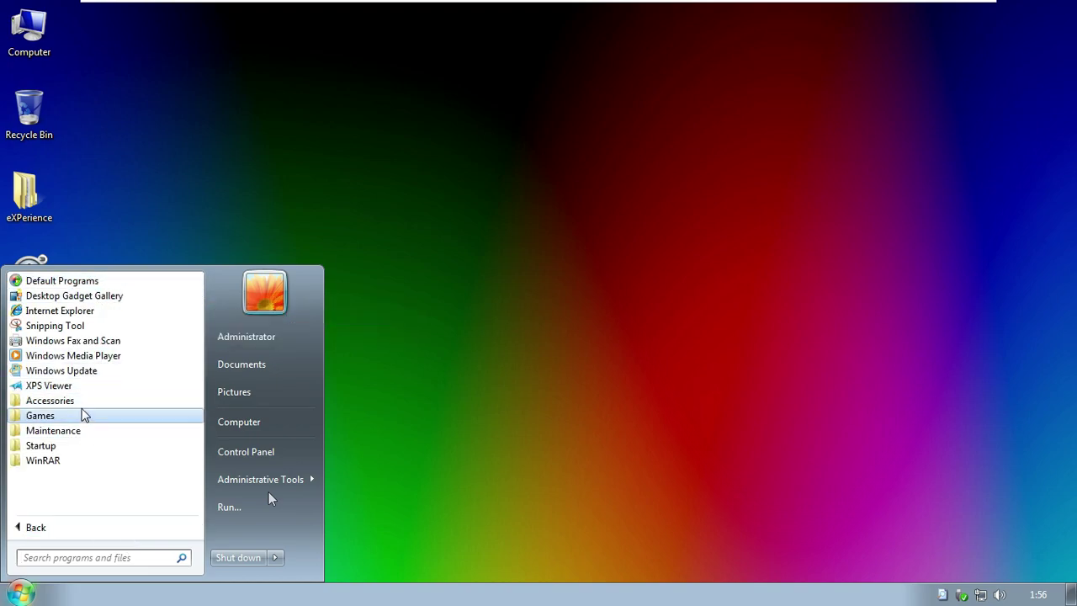
left_click(74, 461)
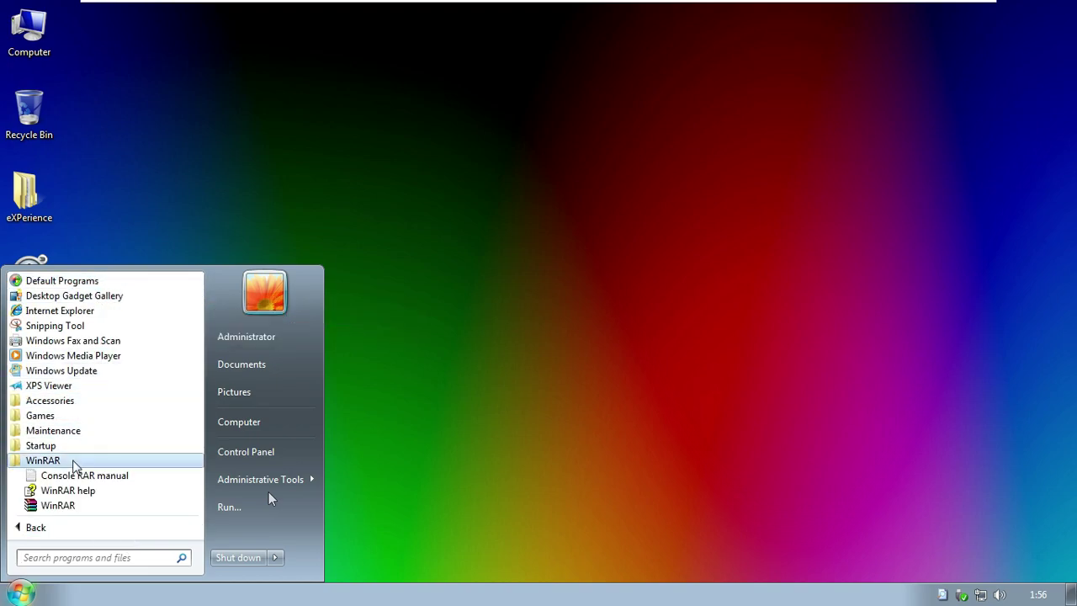
left_click(245, 120)
double_click(34, 197)
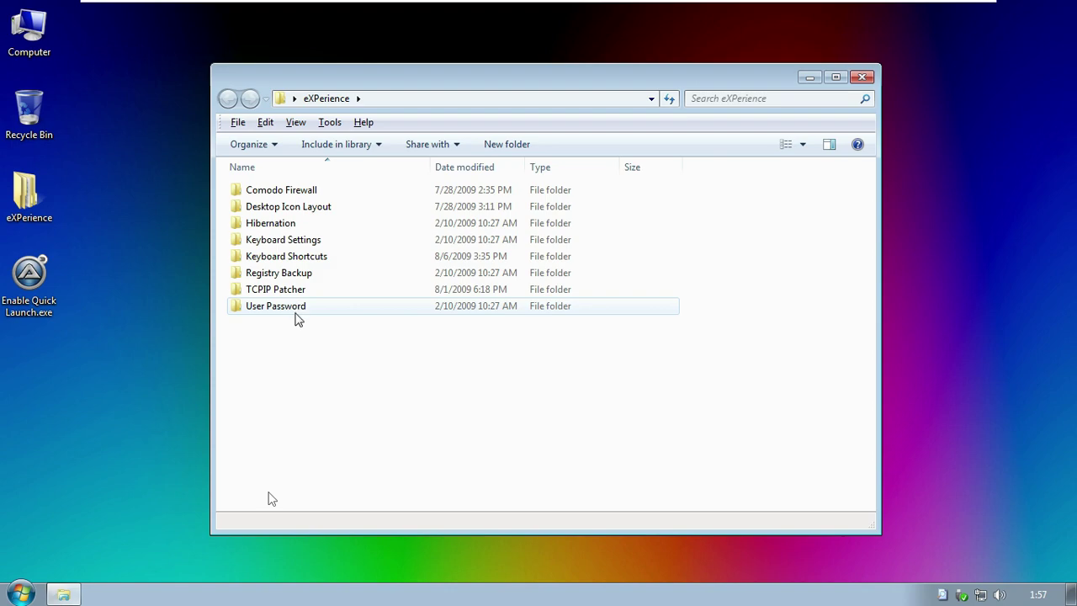
left_click(862, 77)
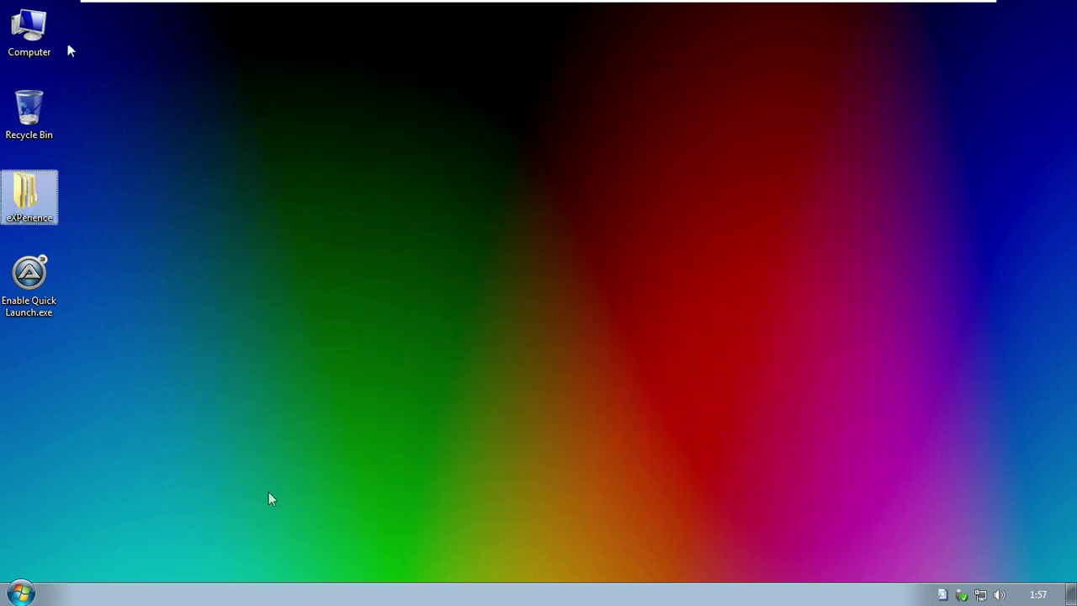
Step: Run winver to view the installed Windows version information, and close it
key("super+r")
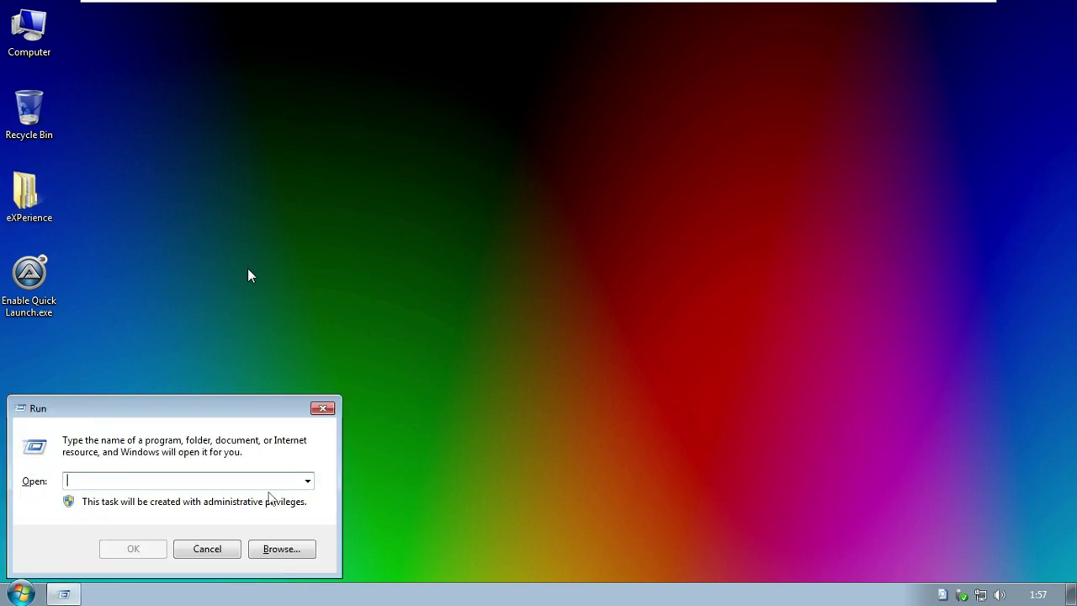
type("winver")
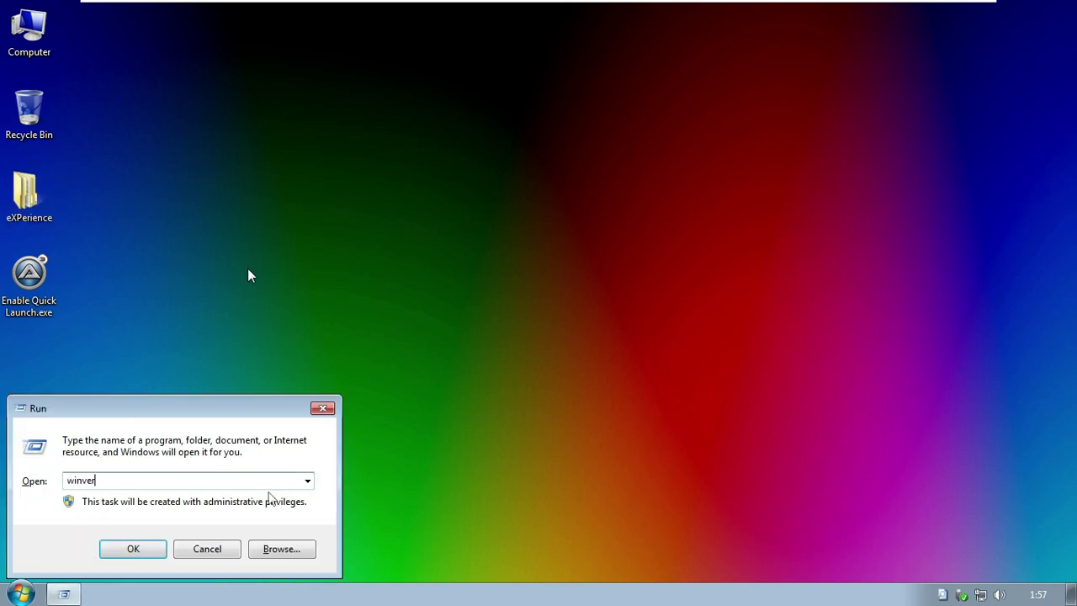
type("e")
key("BackSpace")
key("Return")
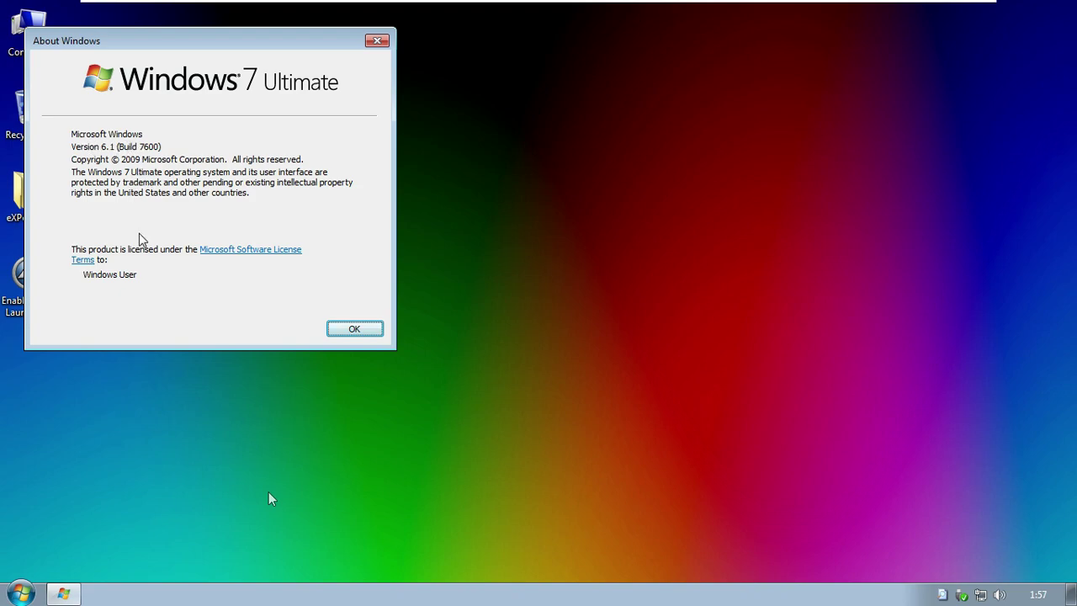
left_click(378, 42)
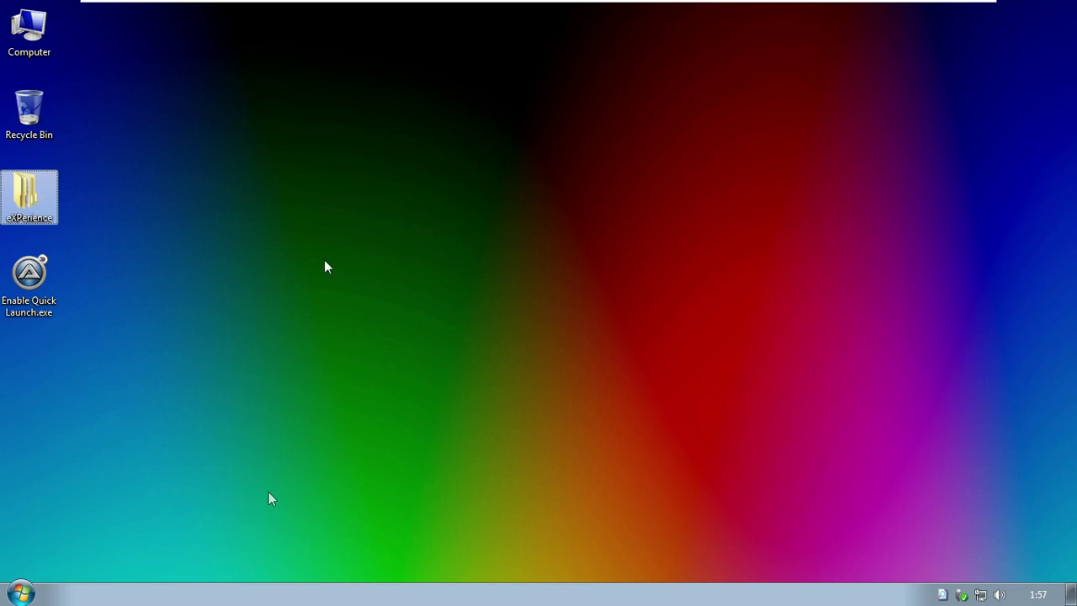